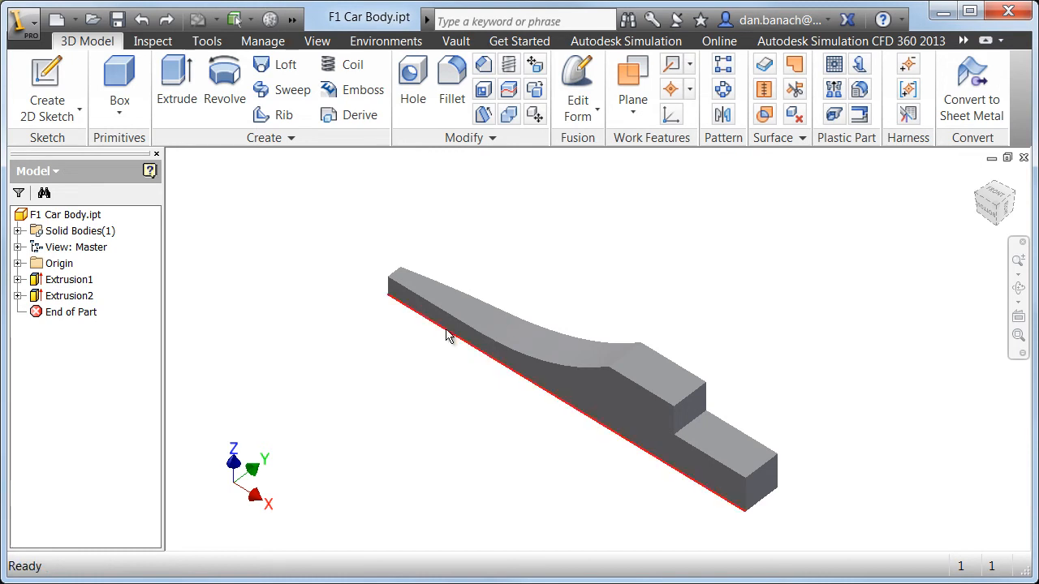
Start a new sketch on the sloped front top face at the narrow nose of the car body
{"action": "left_click", "coordinate": [444, 302]}
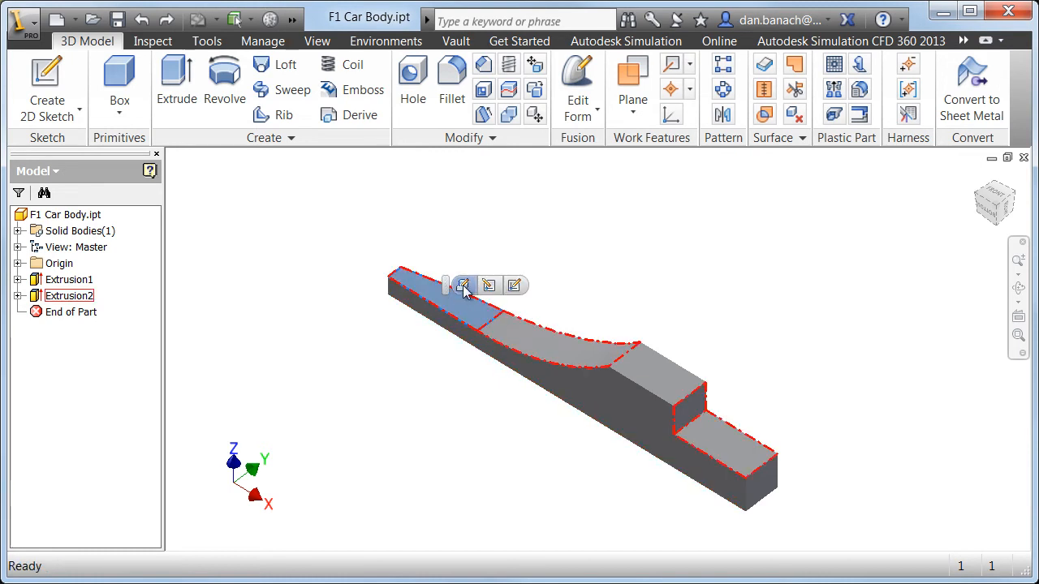
{"action": "left_click", "coordinate": [514, 286]}
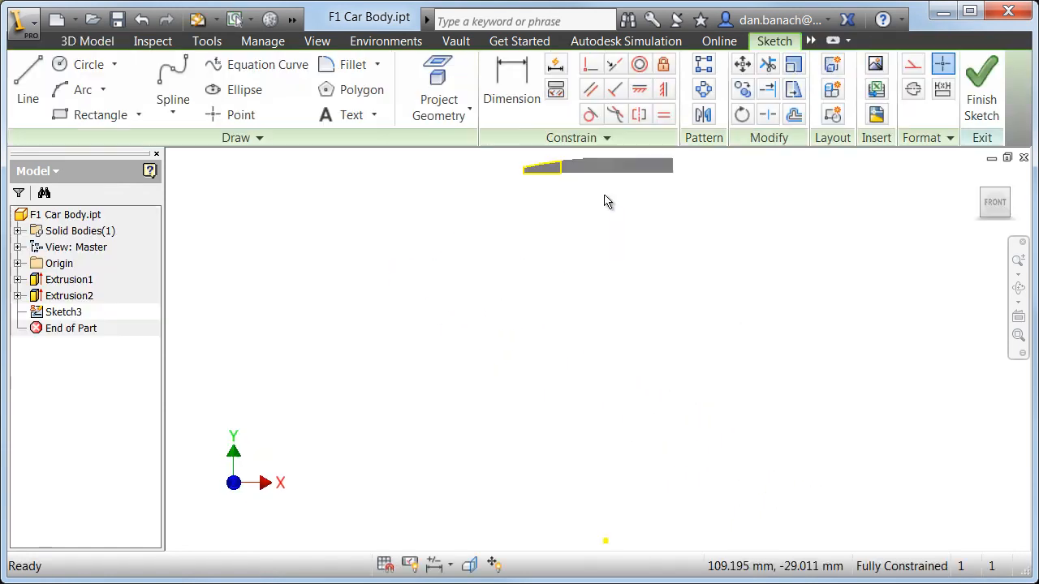
{"action": "mouse_move", "coordinate": [445, 374]}
{"action": "middle_mouse_down"}
{"action": "mouse_move", "coordinate": [592, 365]}
{"action": "mouse_move", "coordinate": [682, 438]}
{"action": "middle_mouse_up"}
{"action": "scroll", "coordinate": [600, 369], "scroll_direction": "down", "scroll_amount": 3}
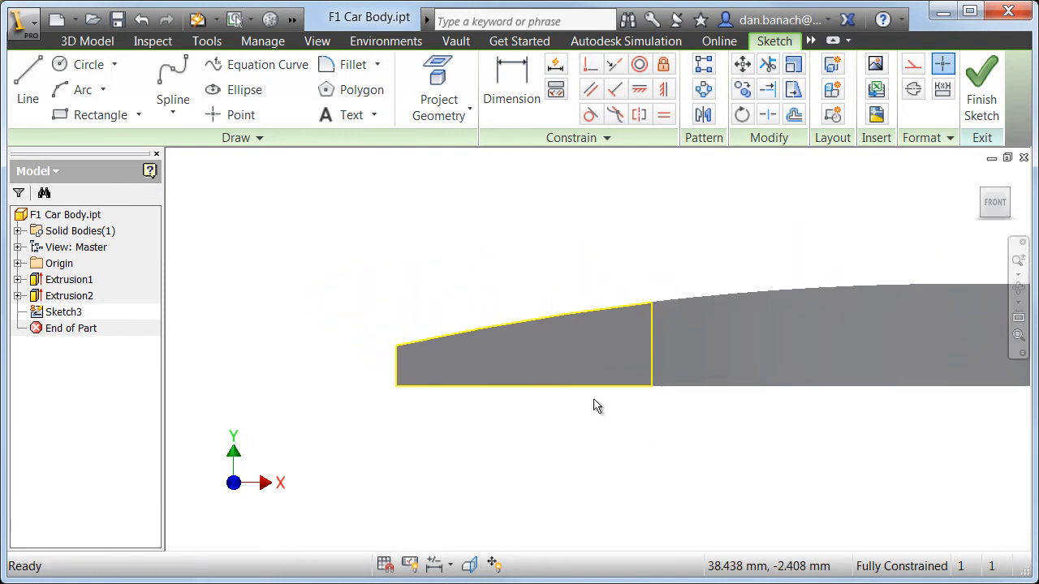
Sketch a center point circle with an 8 mm diameter inside the nose face outline
{"action": "right_click", "coordinate": [385, 245]}
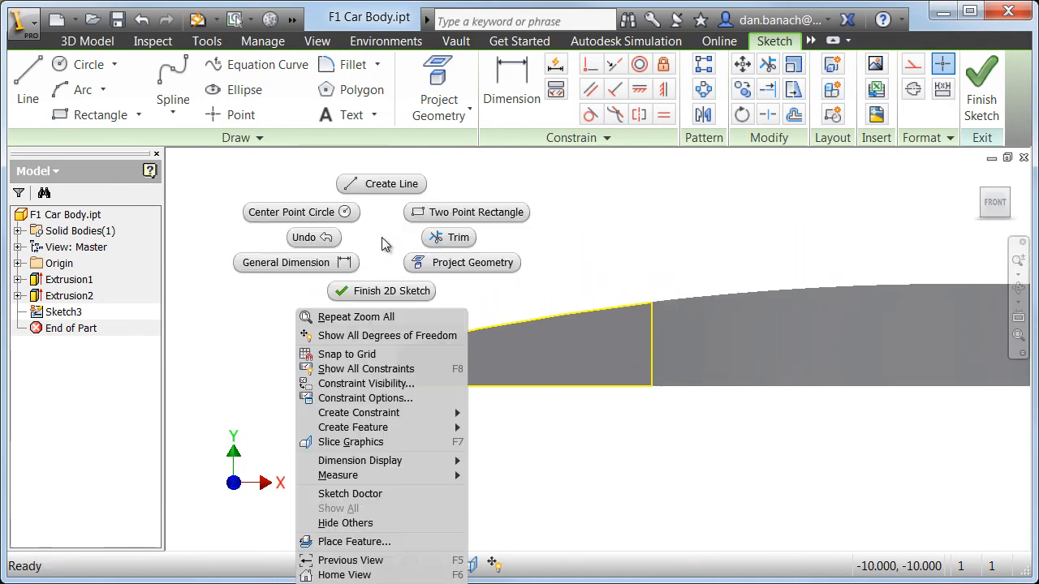
{"action": "left_click", "coordinate": [311, 215]}
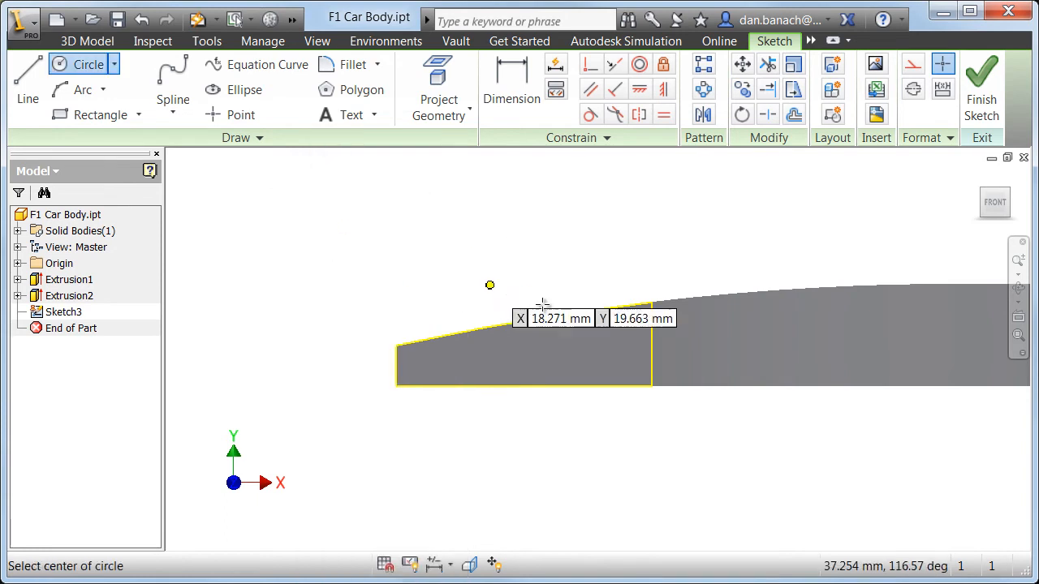
{"action": "left_click", "coordinate": [573, 347]}
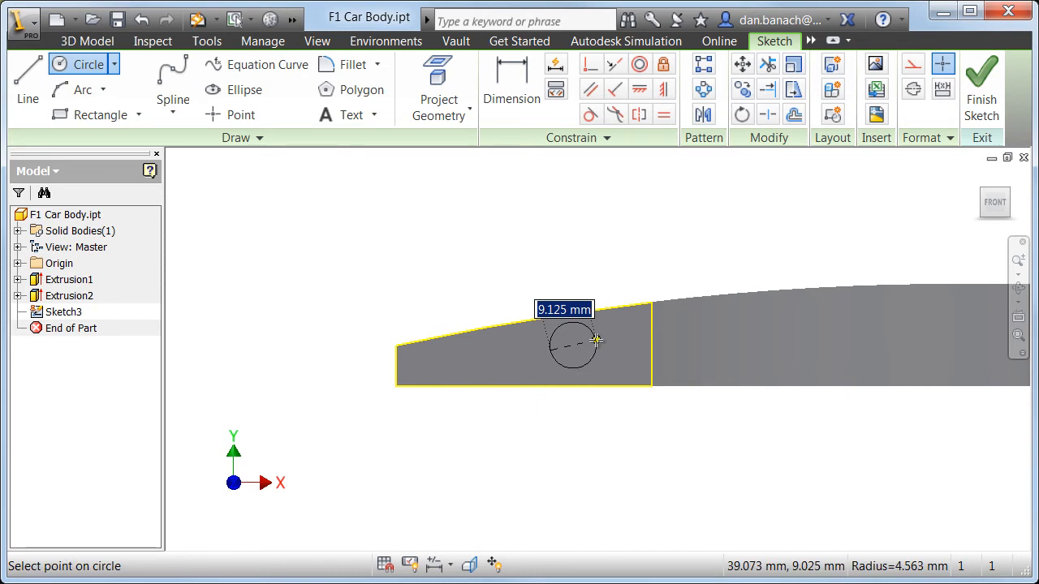
{"action": "type", "text": "8"}
{"action": "key", "text": "Return"}
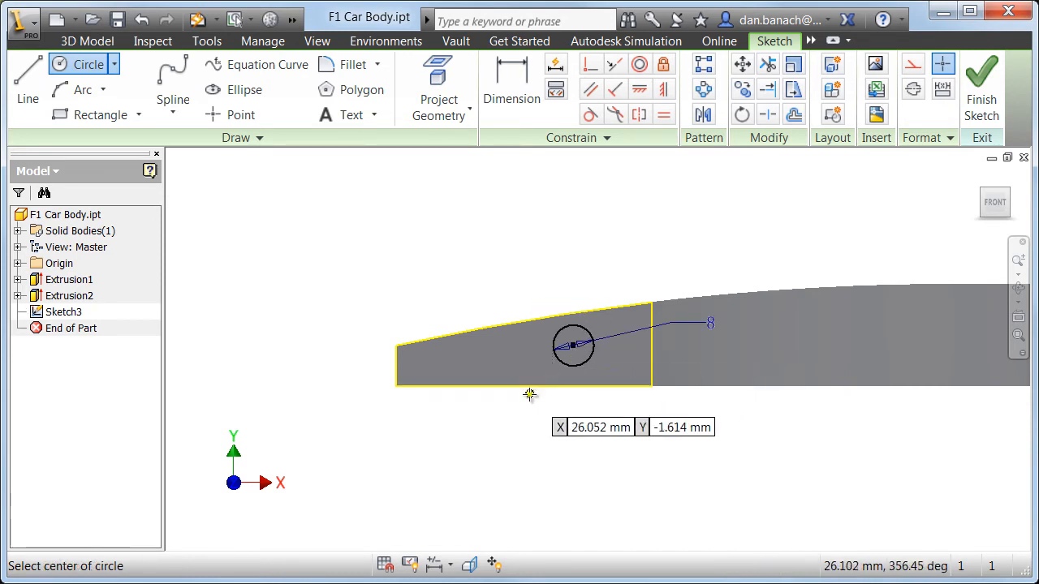
{"action": "right_click", "coordinate": [528, 395]}
{"action": "left_click", "coordinate": [584, 398]}
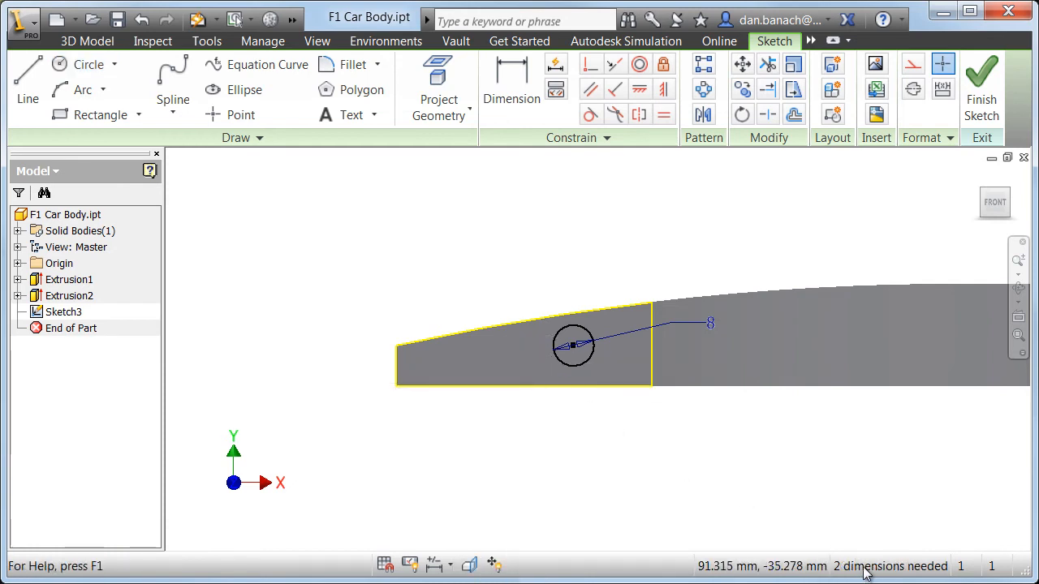
Dimension the circle's center 40 mm from the short front edge of the nose face
{"action": "right_click", "coordinate": [394, 243]}
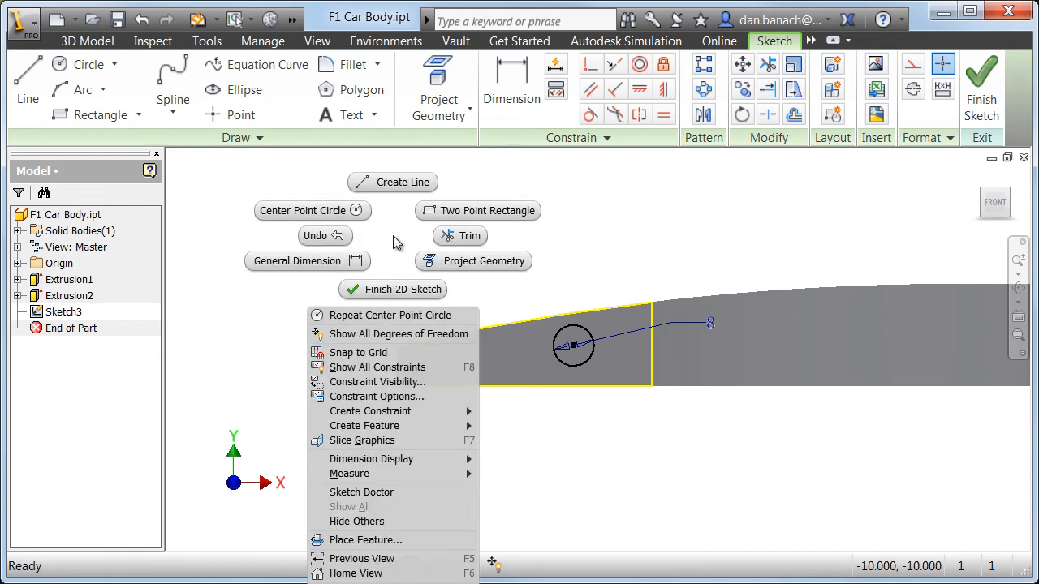
{"action": "left_click", "coordinate": [326, 264]}
{"action": "left_click", "coordinate": [397, 373]}
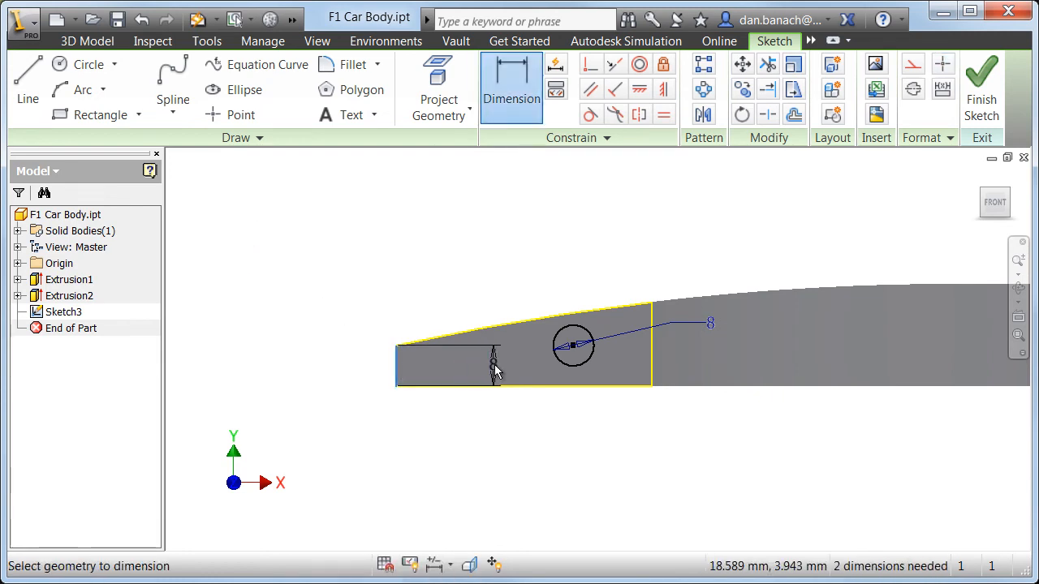
{"action": "left_click", "coordinate": [568, 353]}
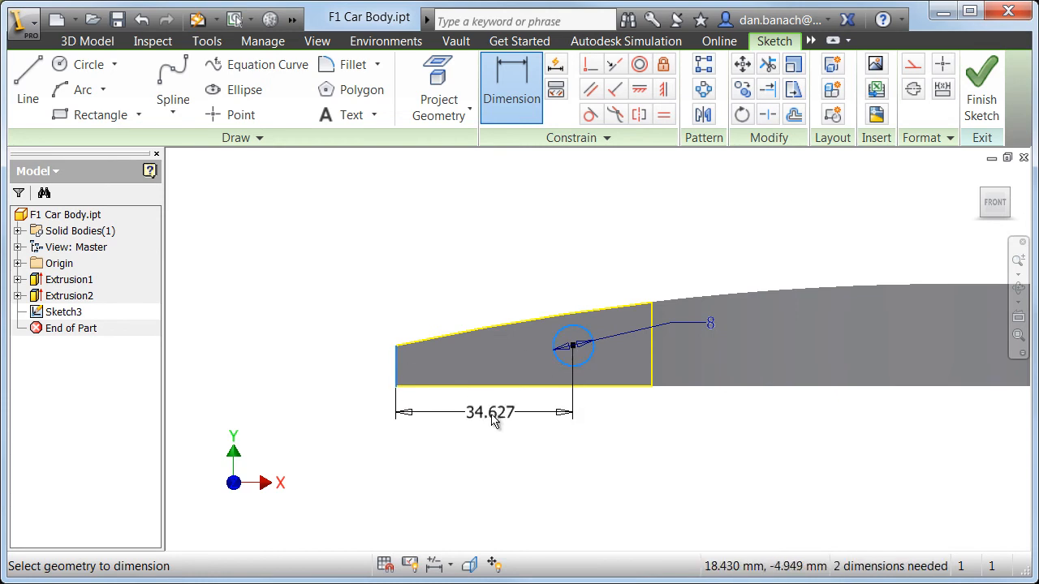
{"action": "left_click", "coordinate": [491, 420]}
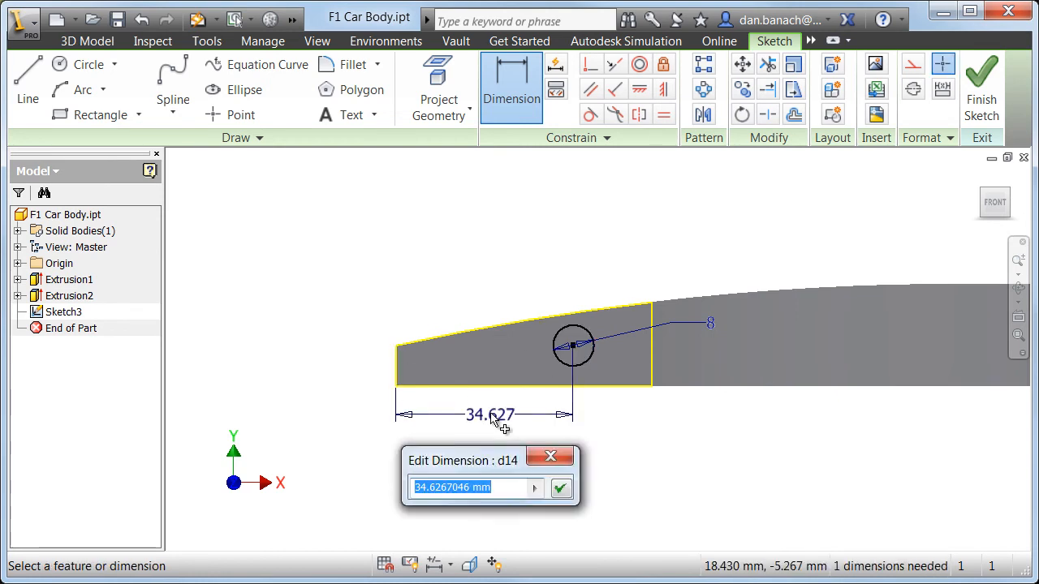
{"action": "type", "text": "40"}
{"action": "key", "text": "Return"}
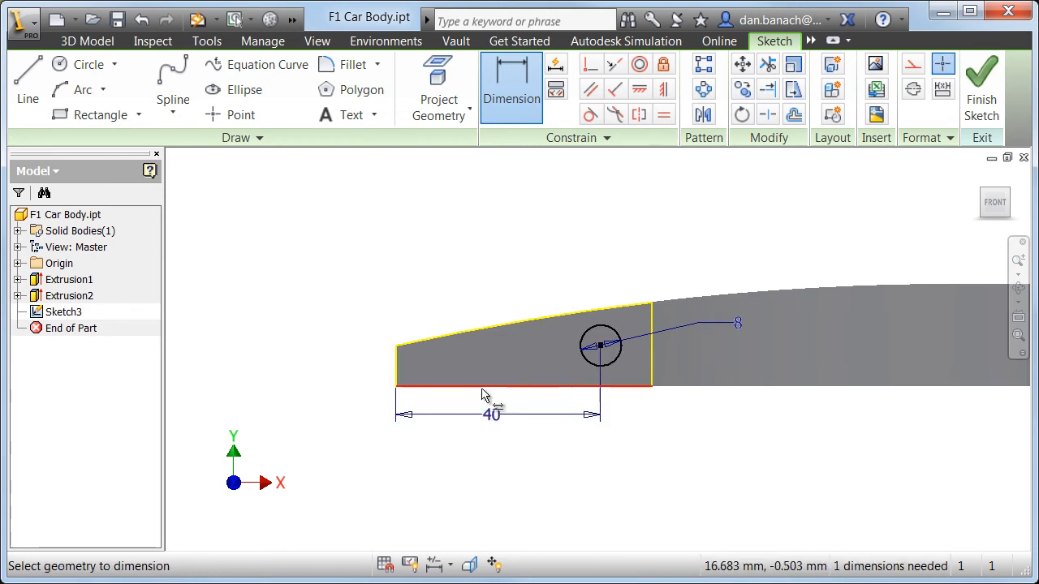
Dimension the circle's center 8 mm from the long straight side edge of the face and finish the sketch
{"action": "left_click", "coordinate": [491, 386]}
{"action": "left_click", "coordinate": [587, 344]}
{"action": "left_click", "coordinate": [340, 367]}
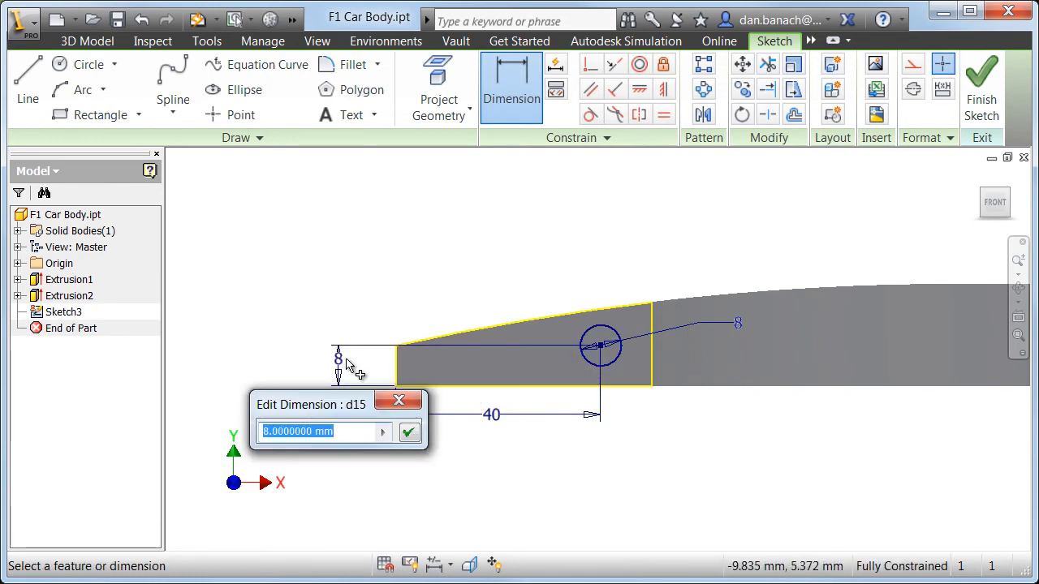
{"action": "type", "text": "8"}
{"action": "key", "text": "Return"}
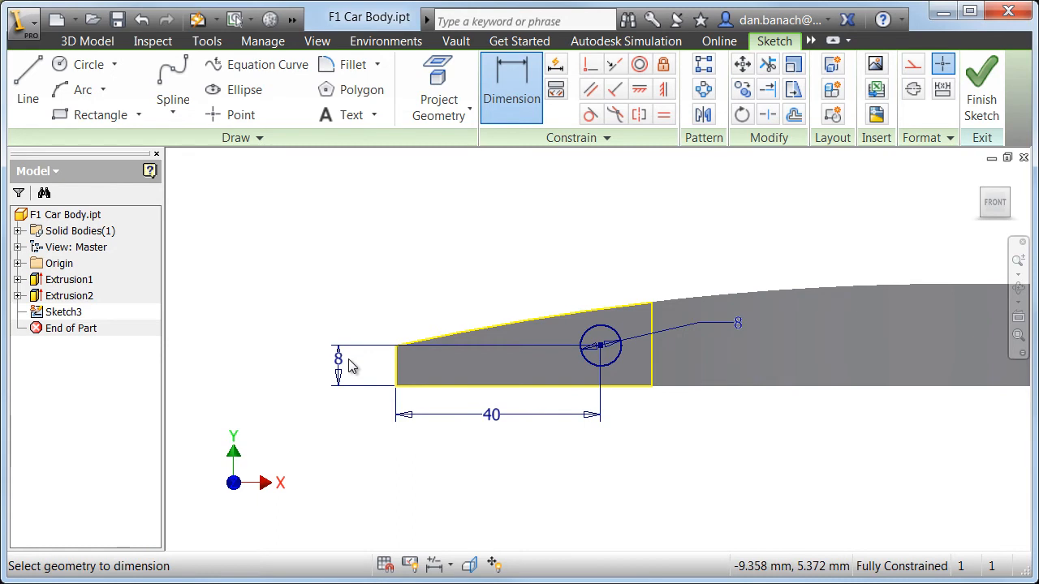
{"action": "right_click", "coordinate": [376, 271]}
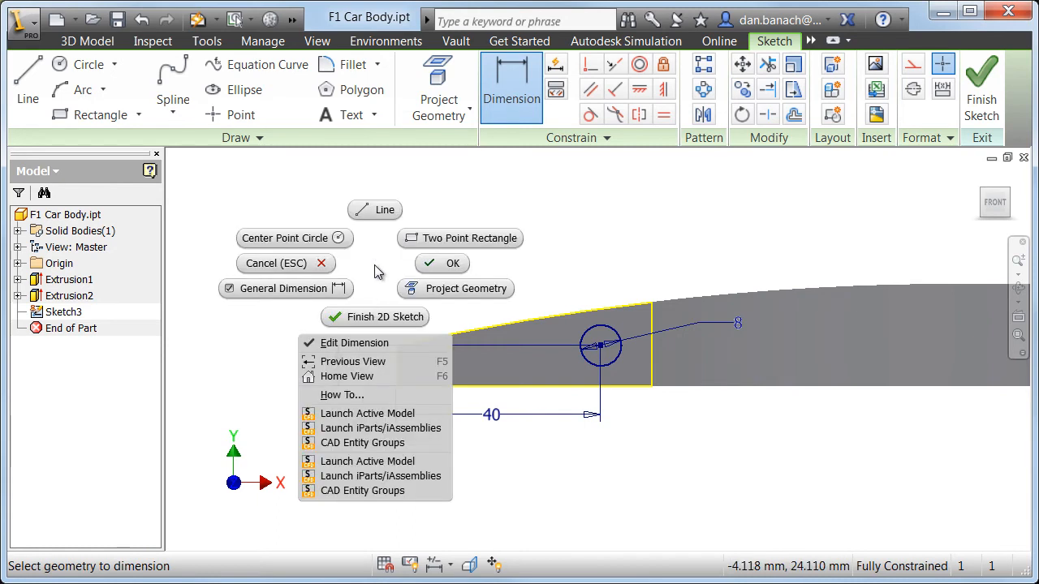
{"action": "left_click", "coordinate": [370, 319]}
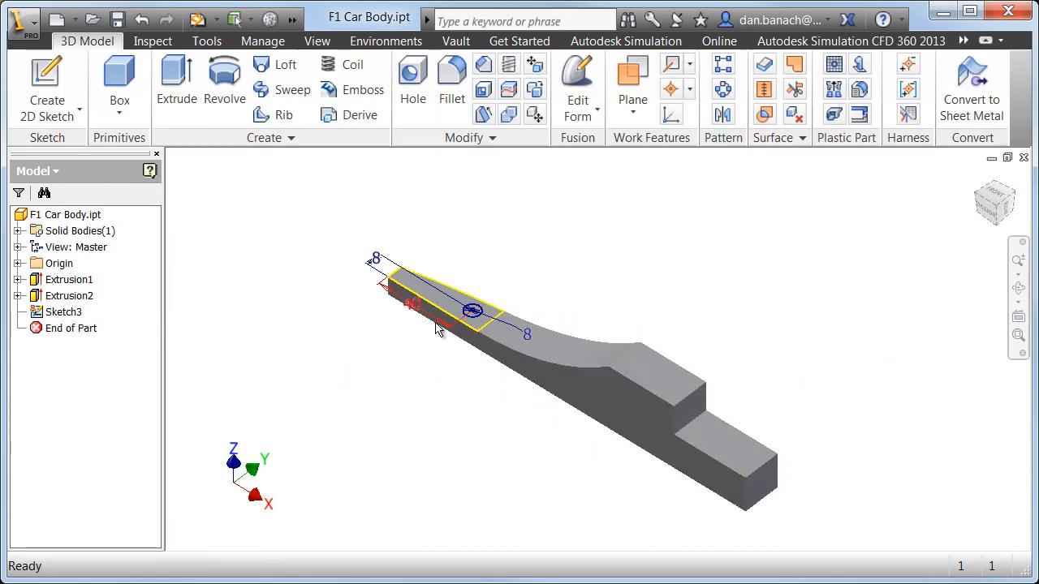
Extrude the circle 20 mm upward from the nose face as a solid cylinder
{"action": "scroll", "coordinate": [467, 335], "scroll_direction": "up", "scroll_amount": 3}
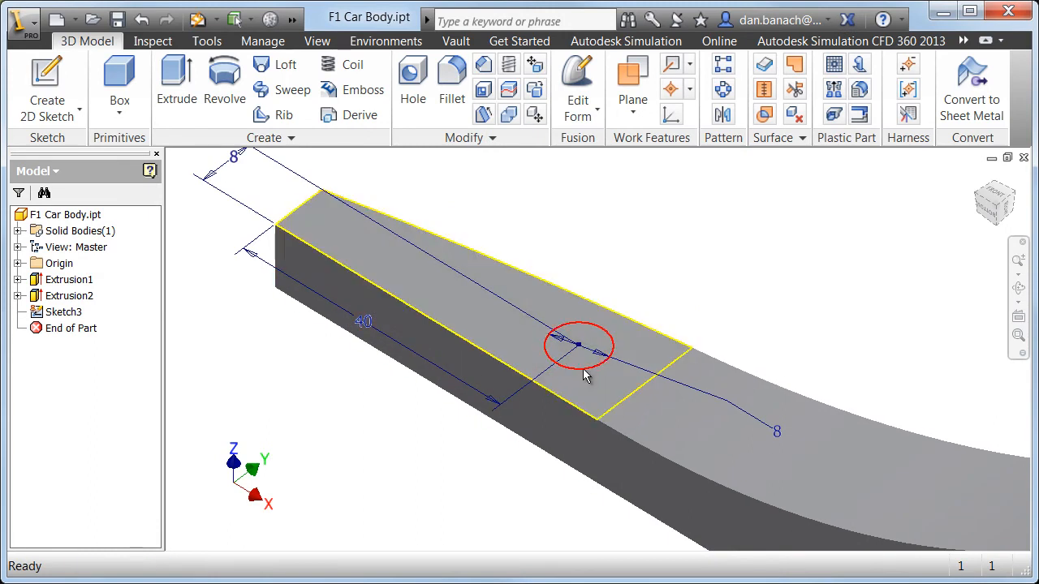
{"action": "left_click", "coordinate": [583, 376]}
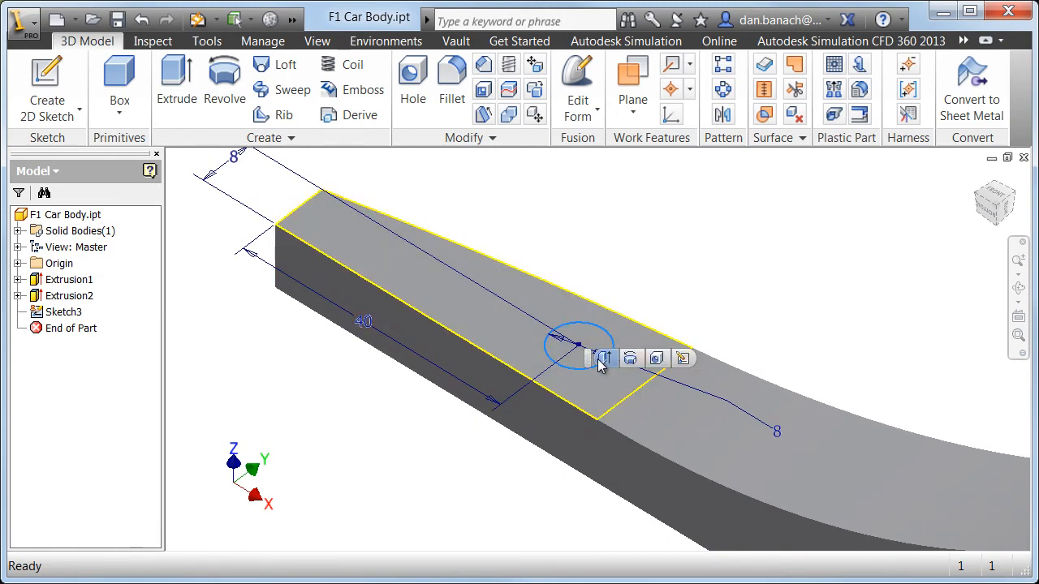
{"action": "left_click", "coordinate": [603, 360]}
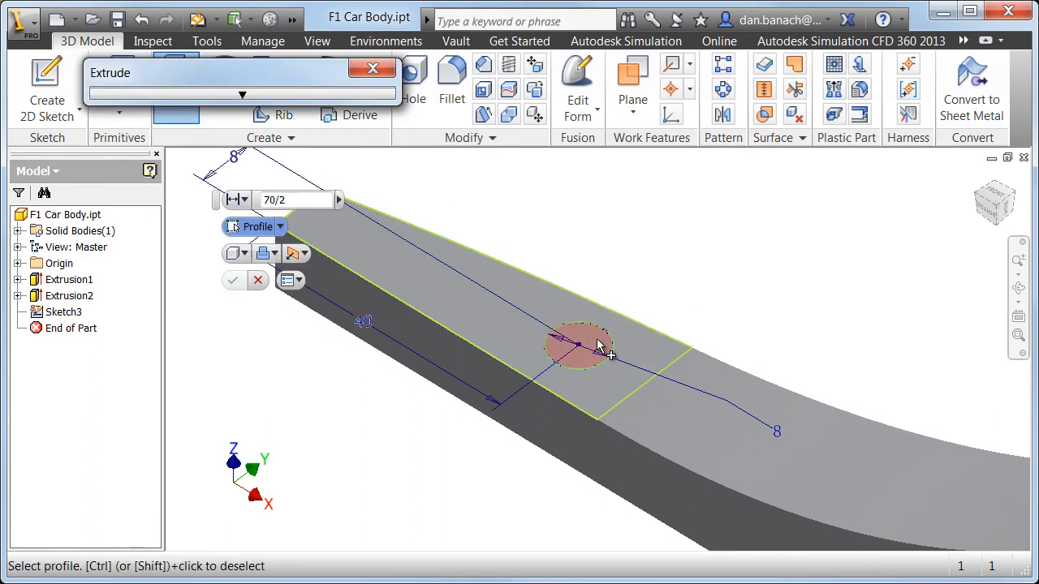
{"action": "scroll", "coordinate": [603, 336], "scroll_direction": "up", "scroll_amount": 3}
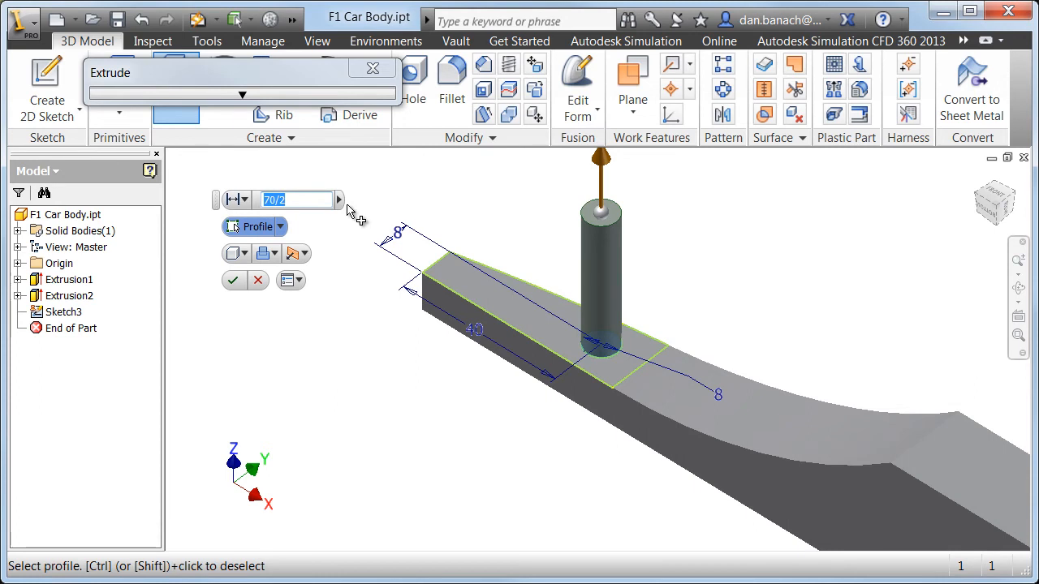
{"action": "type", "text": "20"}
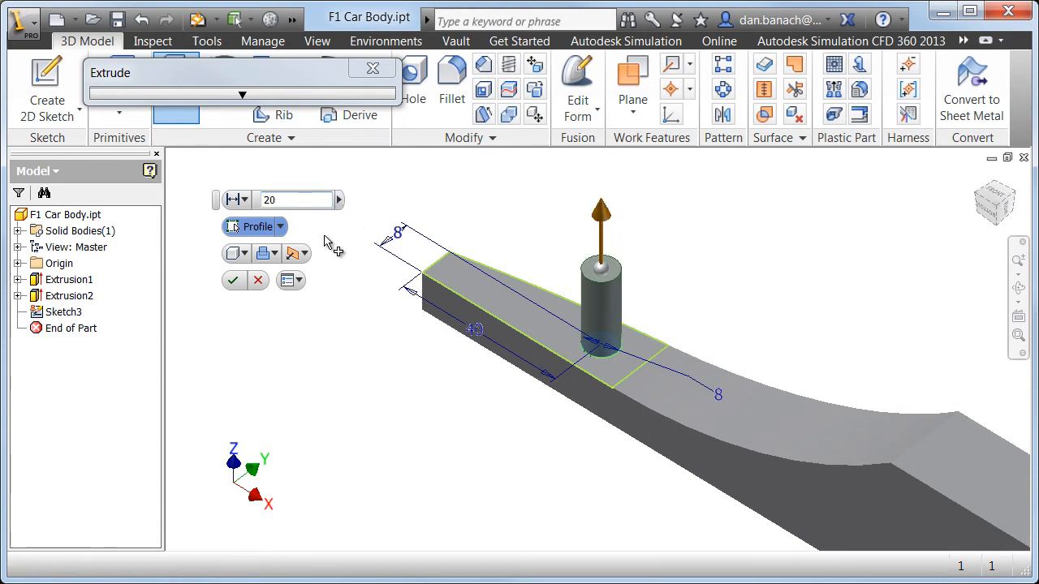
{"action": "left_click", "coordinate": [240, 282]}
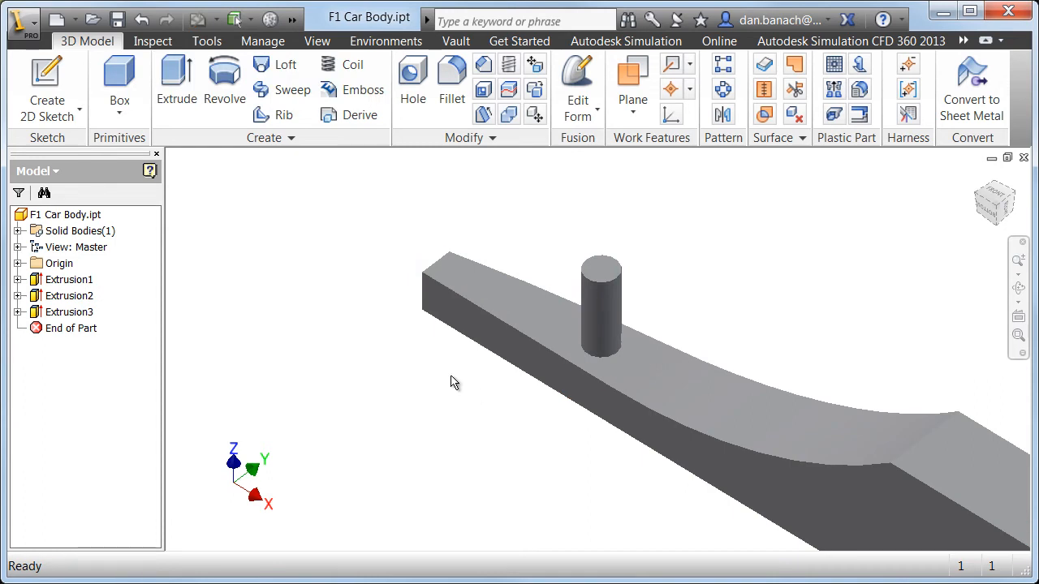
Open the sketch of the cylinder on the nose for editing
{"action": "key", "text": "F4"}
{"action": "left_click_drag", "start_coordinate": [503, 395], "coordinate": [618, 399]}
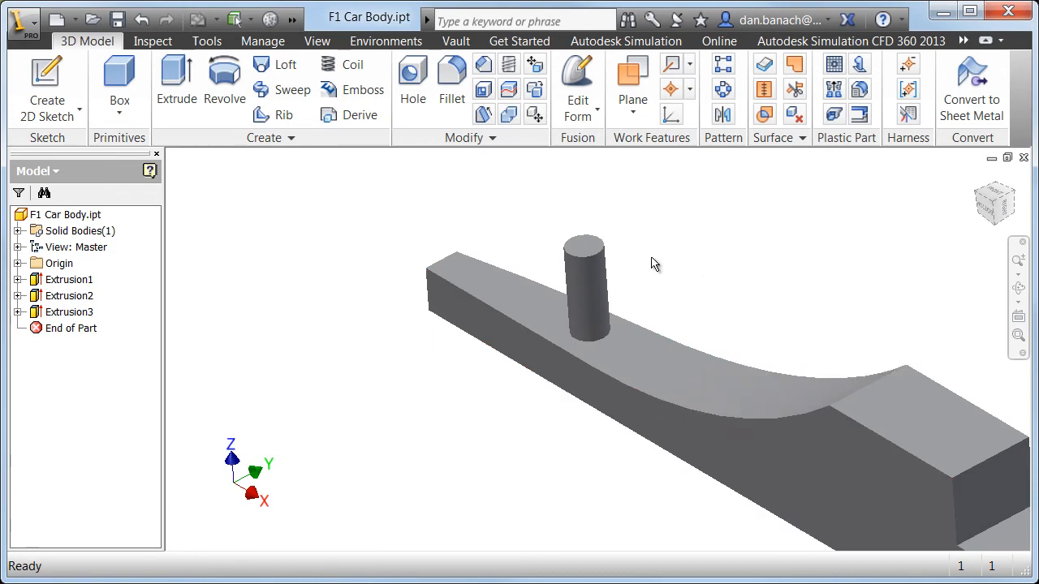
{"action": "left_click", "coordinate": [602, 279]}
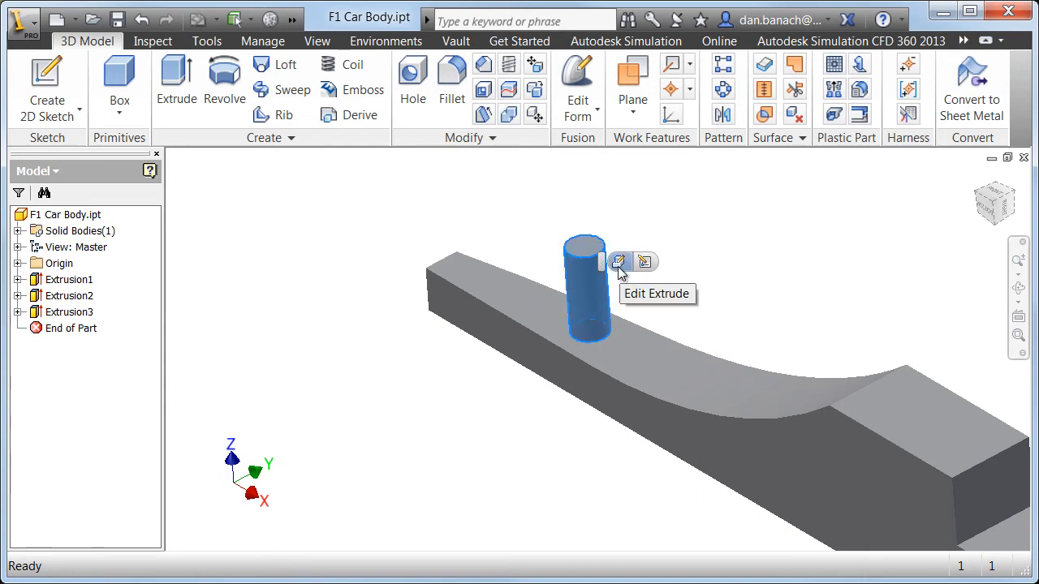
{"action": "left_click", "coordinate": [645, 261]}
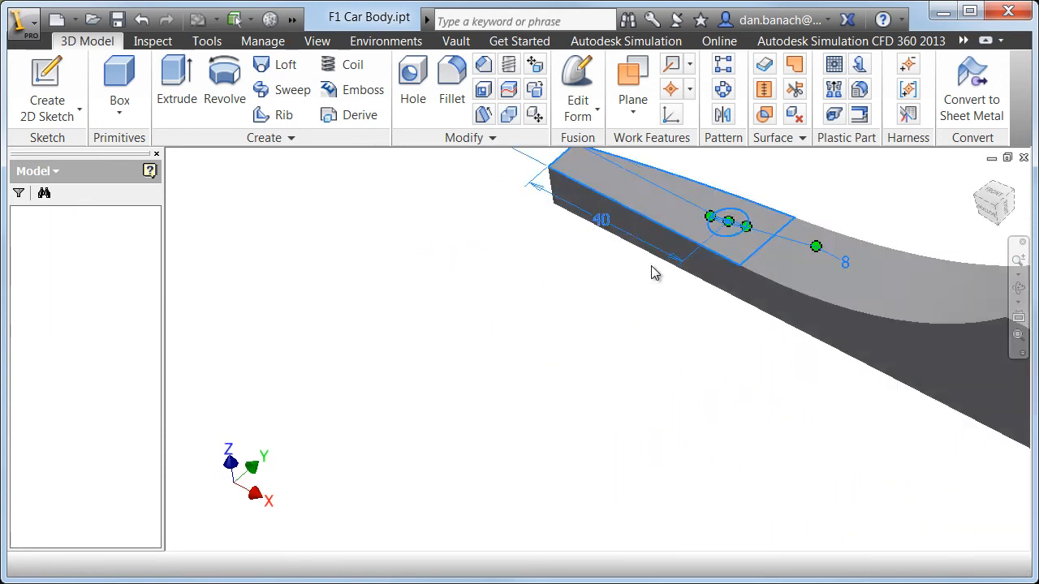
{"action": "middle_click_drag", "start_coordinate": [636, 404], "coordinate": [636, 409]}
{"action": "middle_click_drag", "start_coordinate": [624, 224], "coordinate": [634, 397]}
{"action": "middle_click_drag", "start_coordinate": [633, 225], "coordinate": [574, 297]}
{"action": "middle_click_drag", "start_coordinate": [633, 206], "coordinate": [662, 432]}
{"action": "scroll", "coordinate": [615, 377], "scroll_direction": "down", "scroll_amount": 5}
{"action": "scroll", "coordinate": [557, 405], "scroll_direction": "down", "scroll_amount": 3}
{"action": "middle_click_drag", "start_coordinate": [569, 387], "coordinate": [656, 268]}
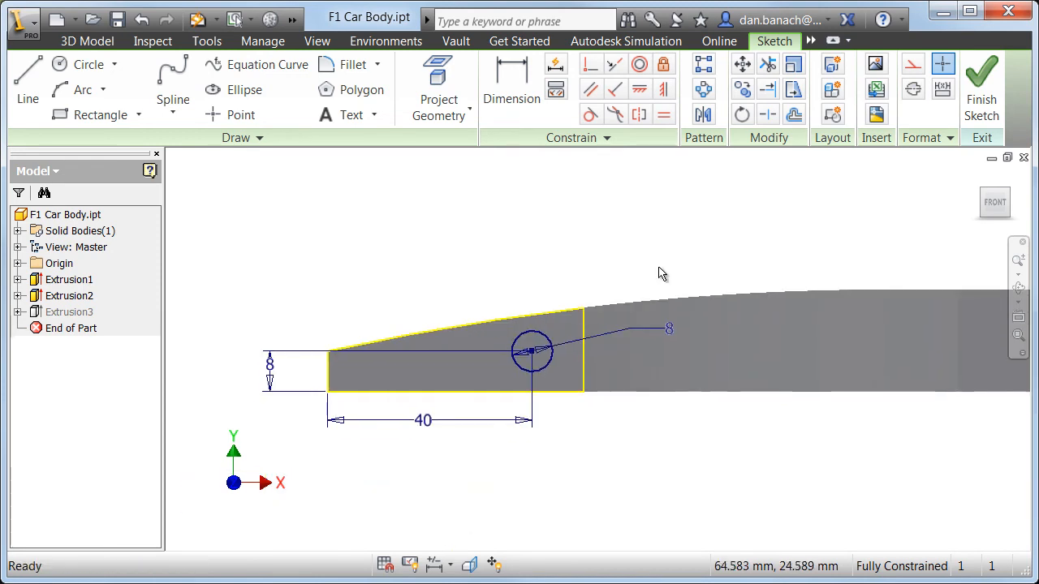
Set the circle's diameter to 6 mm and finish the sketch
{"action": "double_click", "coordinate": [670, 332]}
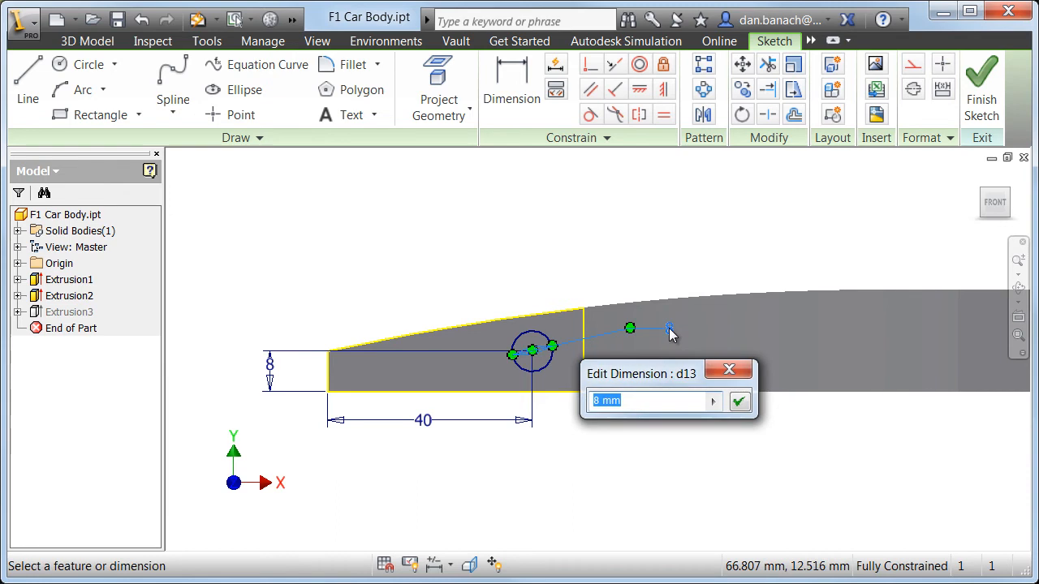
{"action": "type", "text": "6"}
{"action": "key", "text": "Return"}
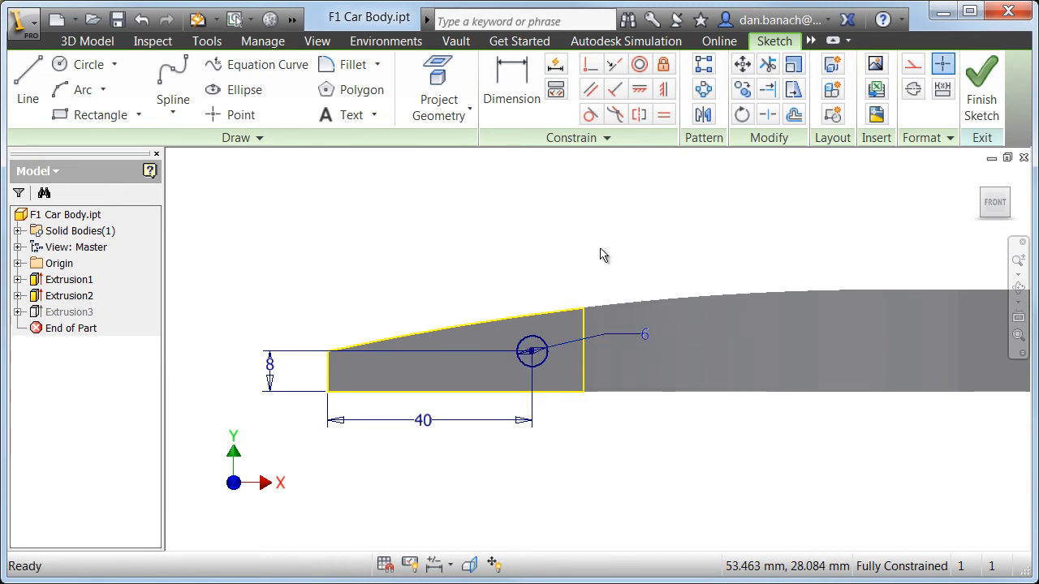
{"action": "right_click", "coordinate": [577, 216]}
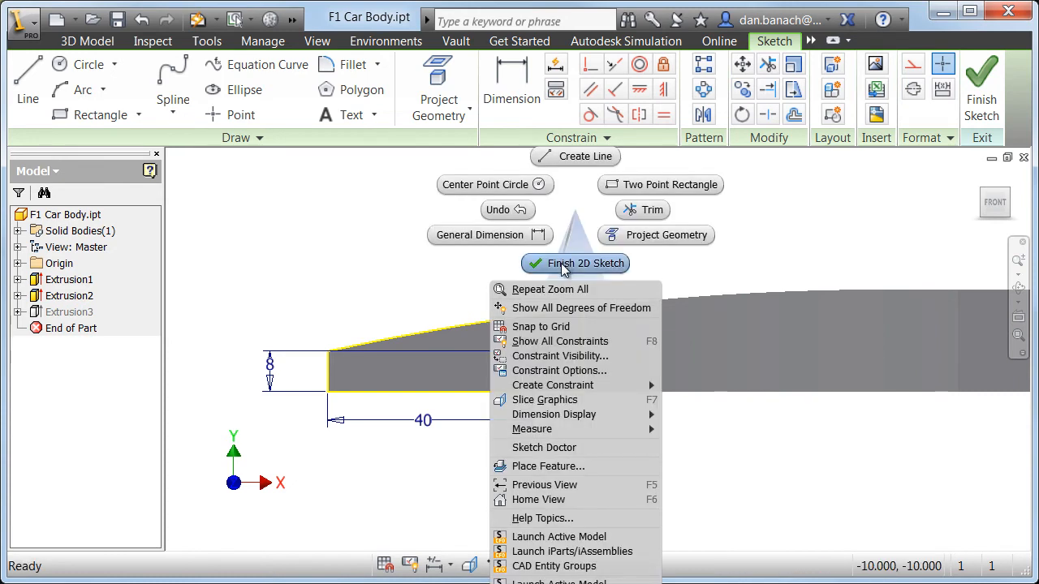
{"action": "key", "text": "Escape"}
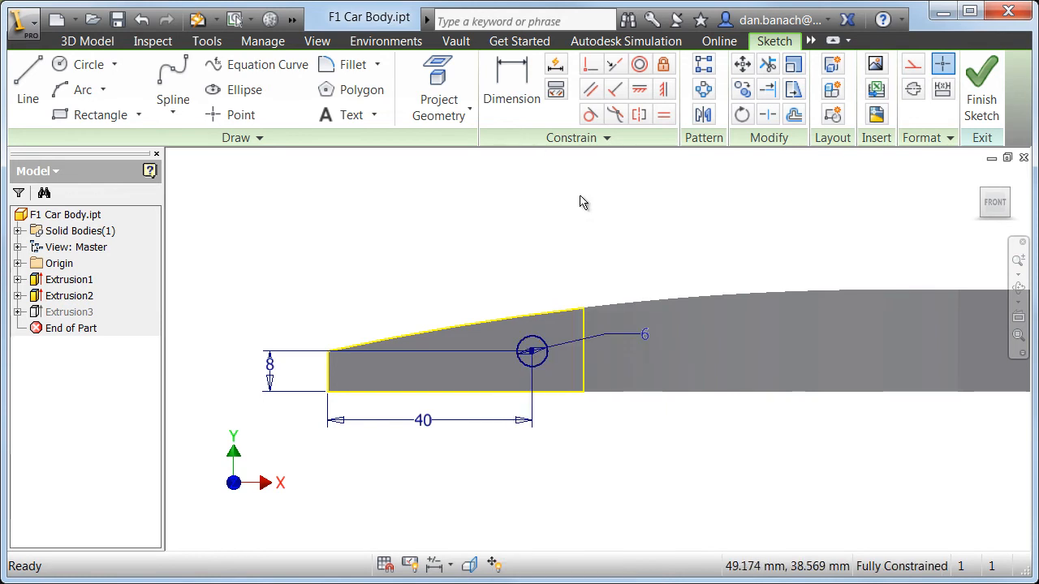
{"action": "right_click_drag", "start_coordinate": [577, 192], "coordinate": [571, 240]}
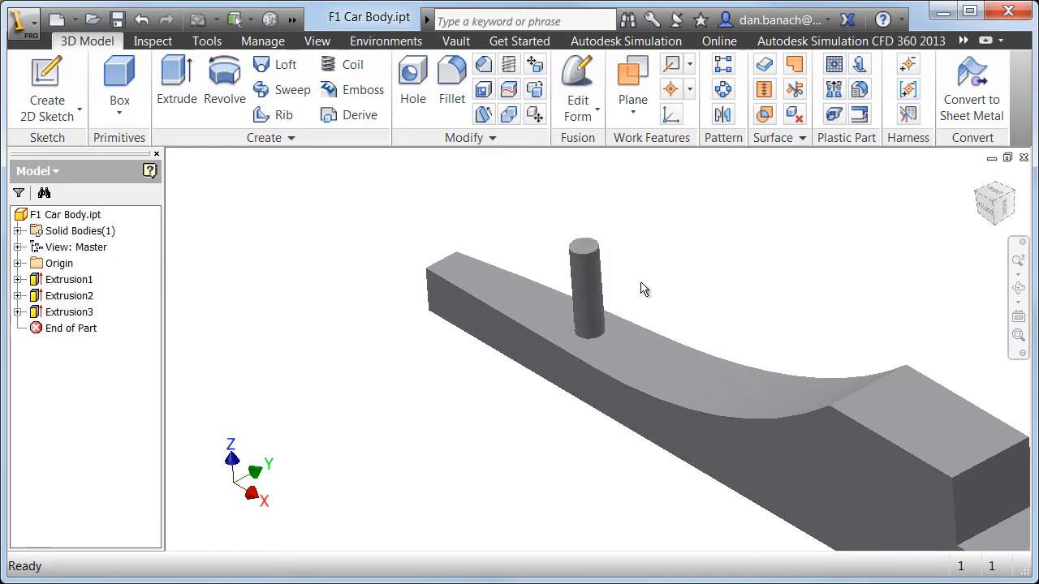
Edit the cylinder's extrusion on the nose and set its height to 10 mm
{"action": "left_click", "coordinate": [601, 288]}
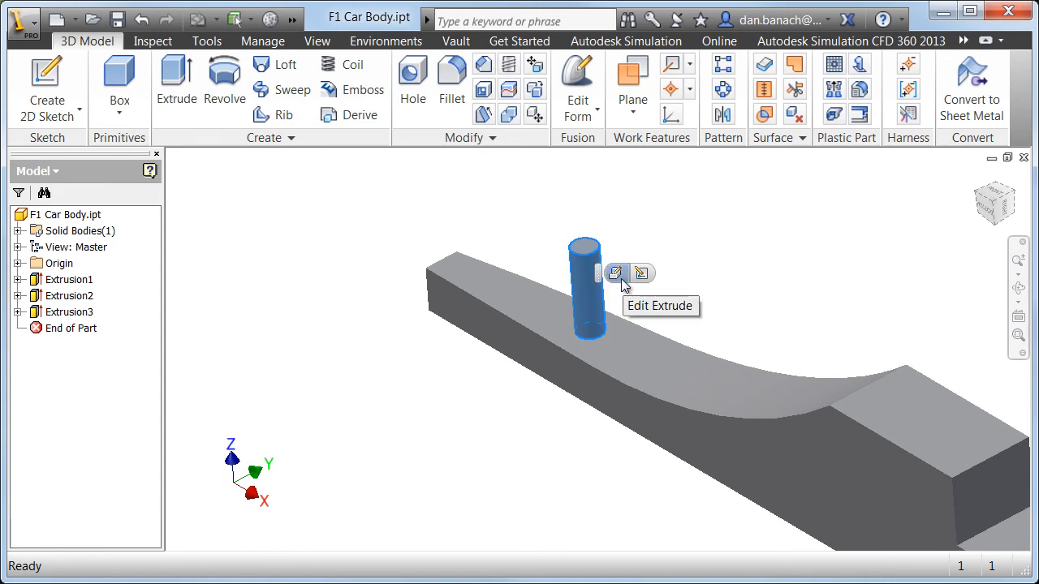
{"action": "left_click", "coordinate": [616, 273]}
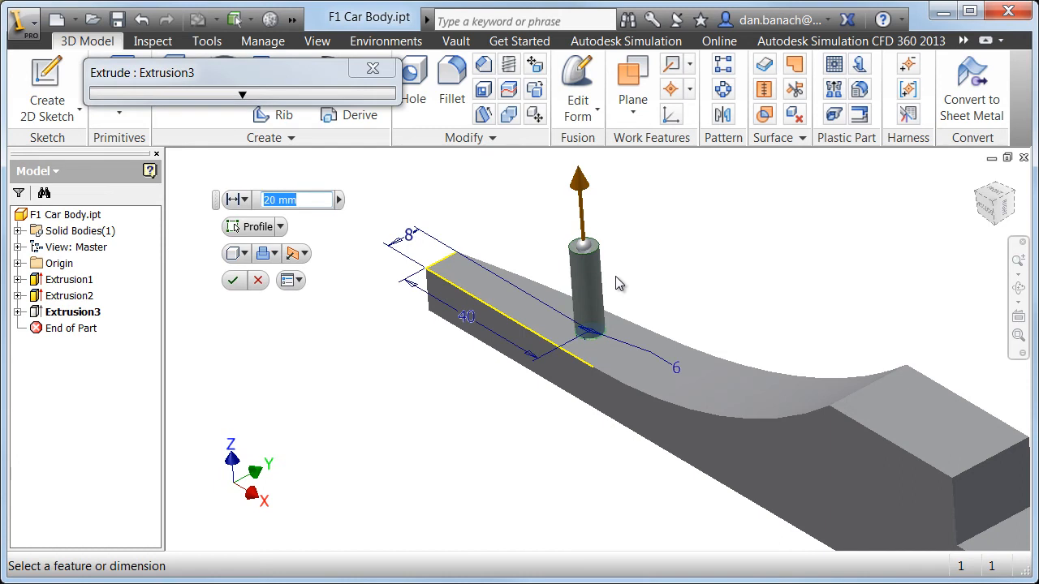
{"action": "type", "text": "10"}
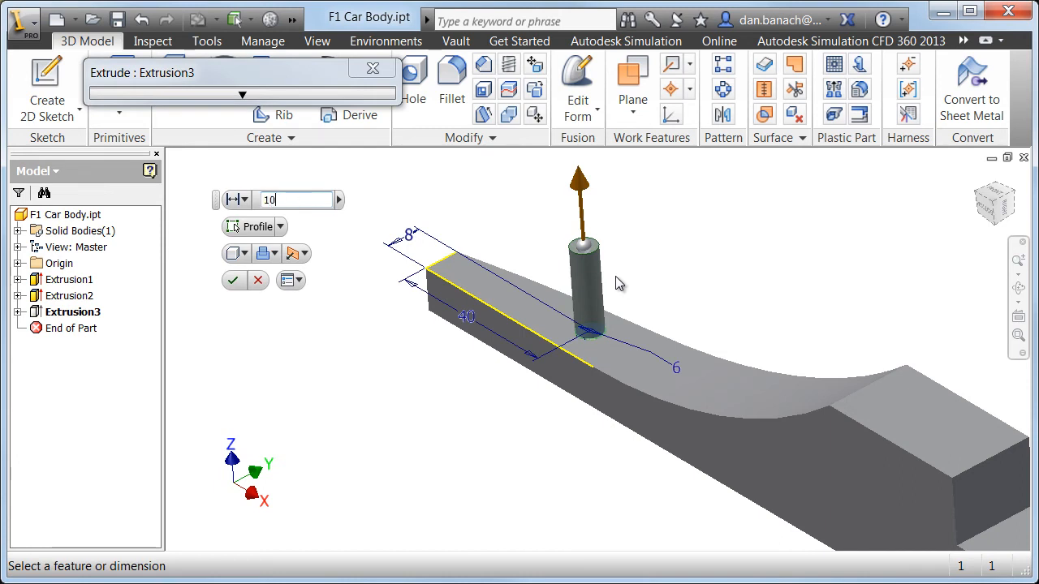
{"action": "left_click", "coordinate": [233, 280]}
Begin a hole with Concentric placement on the cylinder's top face, using the cylinder's circular edge as the concentric reference
{"action": "middle_click_drag", "start_coordinate": [621, 411], "coordinate": [646, 454]}
{"action": "scroll", "coordinate": [468, 328], "scroll_direction": "up", "scroll_amount": 3}
{"action": "scroll", "coordinate": [469, 311], "scroll_direction": "down", "scroll_amount": 4}
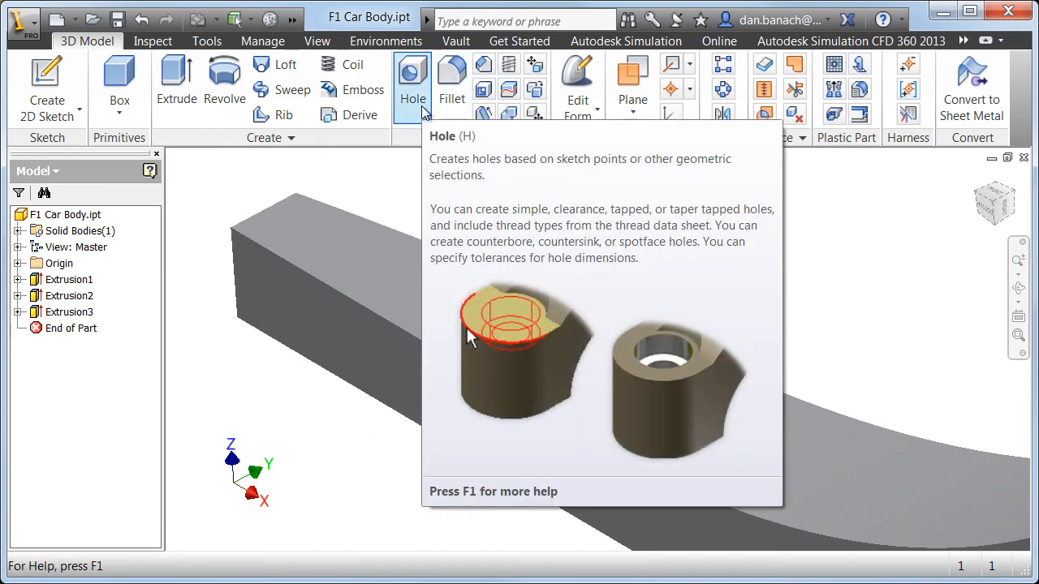
{"action": "right_click", "coordinate": [707, 225]}
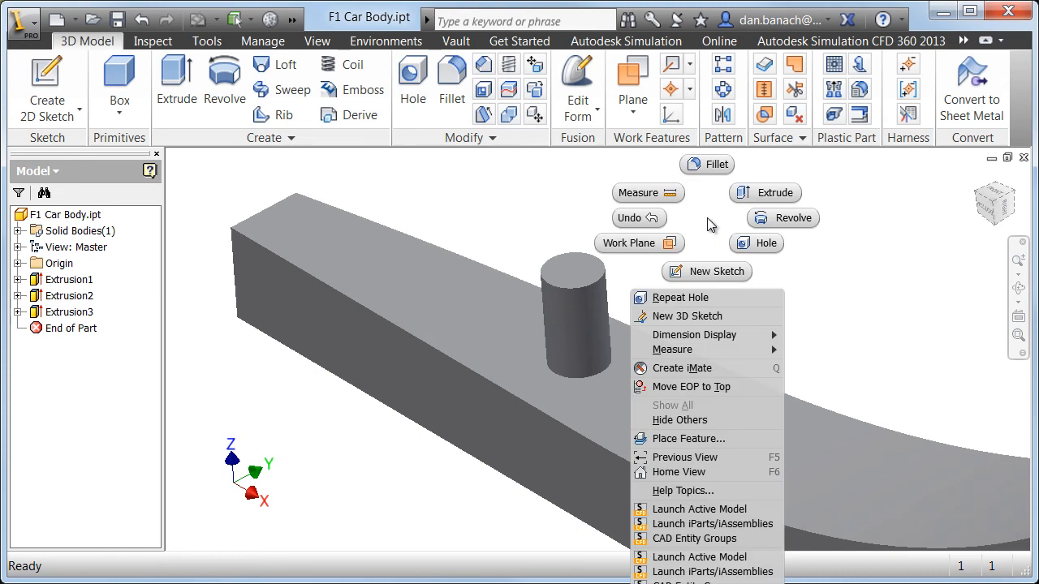
{"action": "left_click", "coordinate": [754, 244]}
{"action": "left_click_drag", "start_coordinate": [279, 16], "coordinate": [320, 56]}
{"action": "left_click", "coordinate": [124, 103]}
{"action": "left_click", "coordinate": [136, 157]}
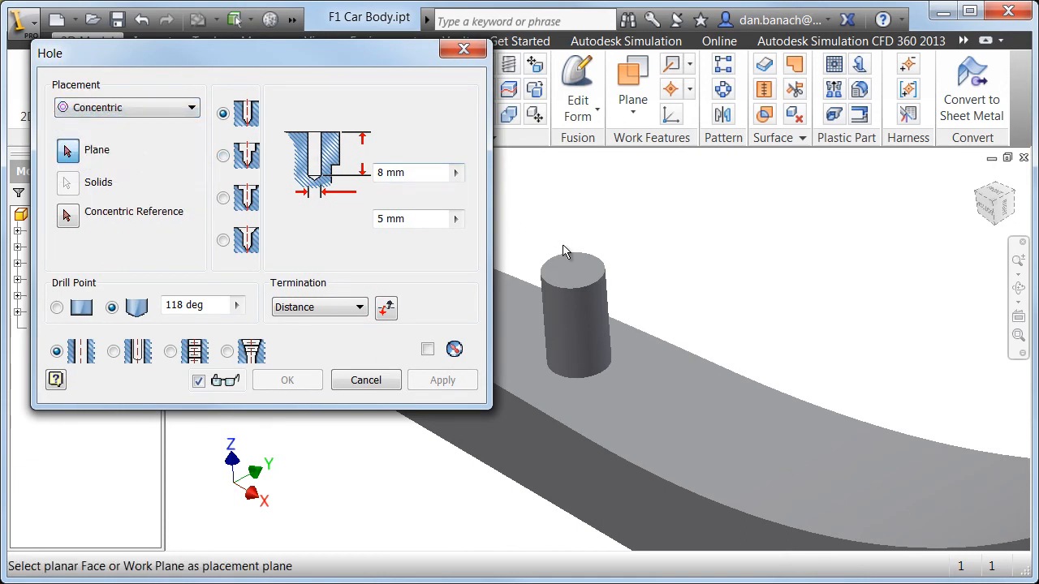
{"action": "left_click", "coordinate": [573, 272]}
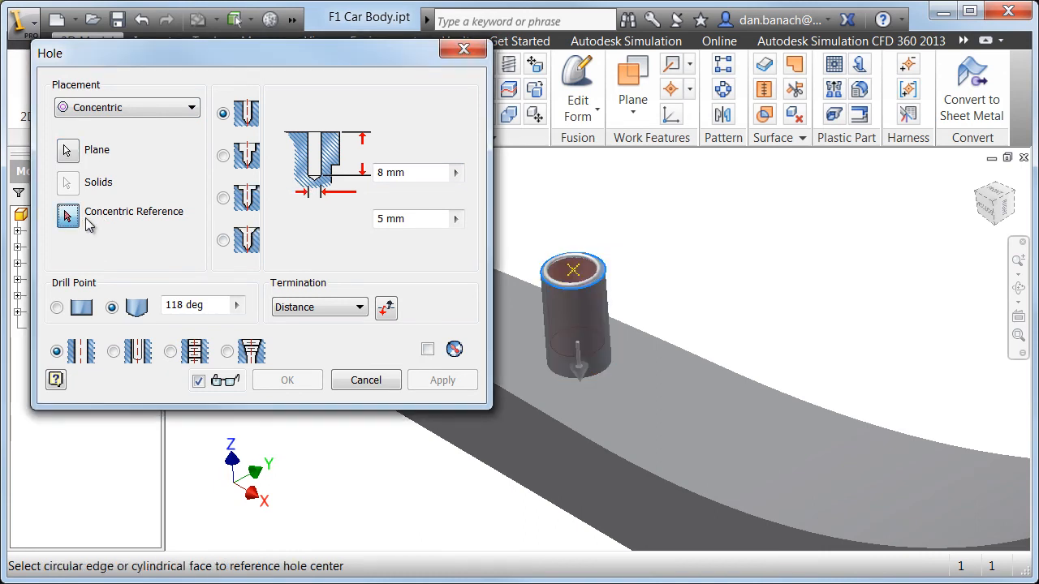
{"action": "left_click", "coordinate": [601, 283]}
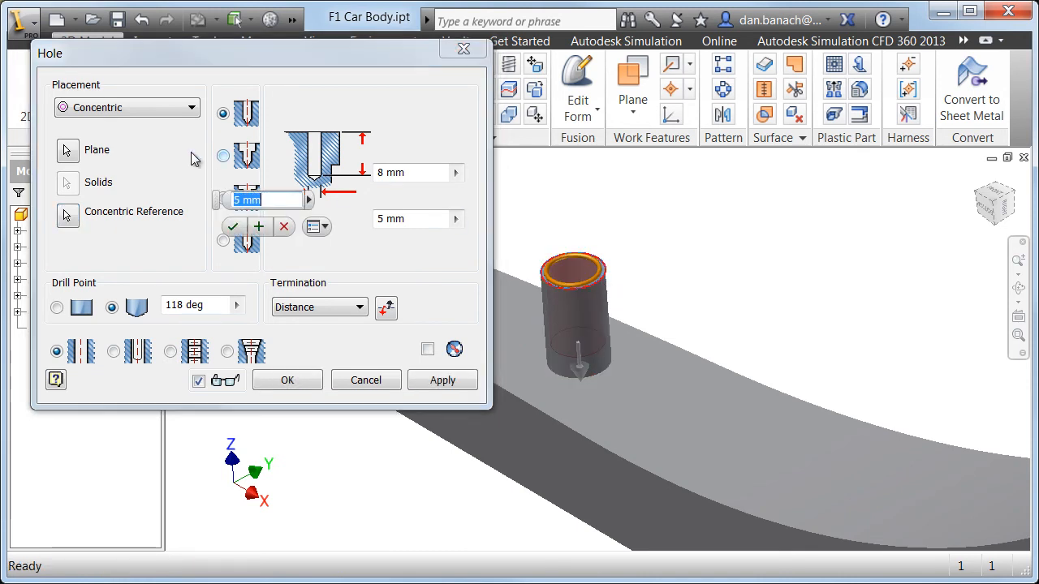
Set the hole's termination to Through All and its diameter to 3 mm, and create the hole
{"action": "left_click_drag", "start_coordinate": [217, 200], "coordinate": [670, 197]}
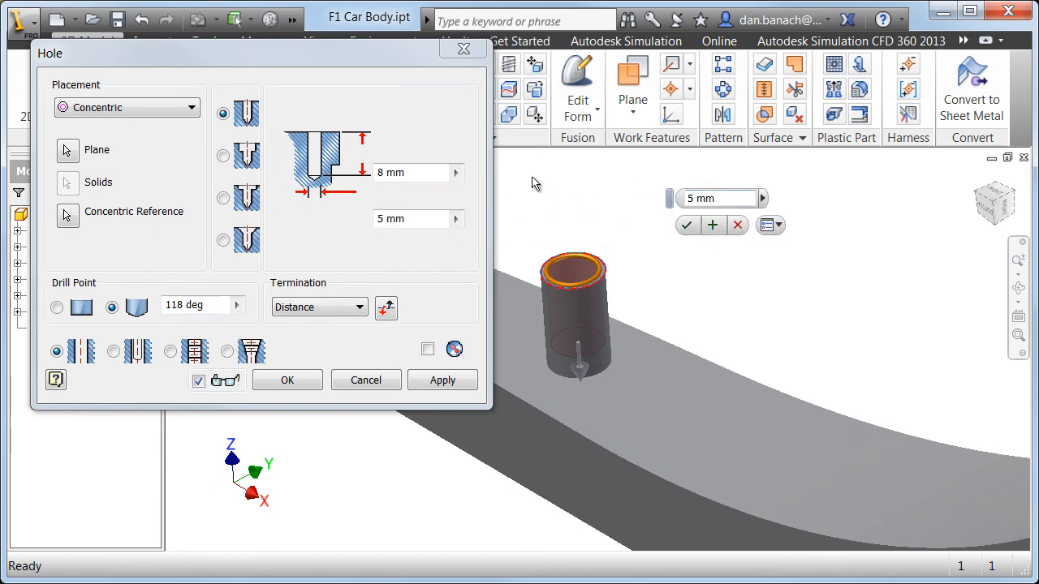
{"action": "left_click", "coordinate": [328, 313]}
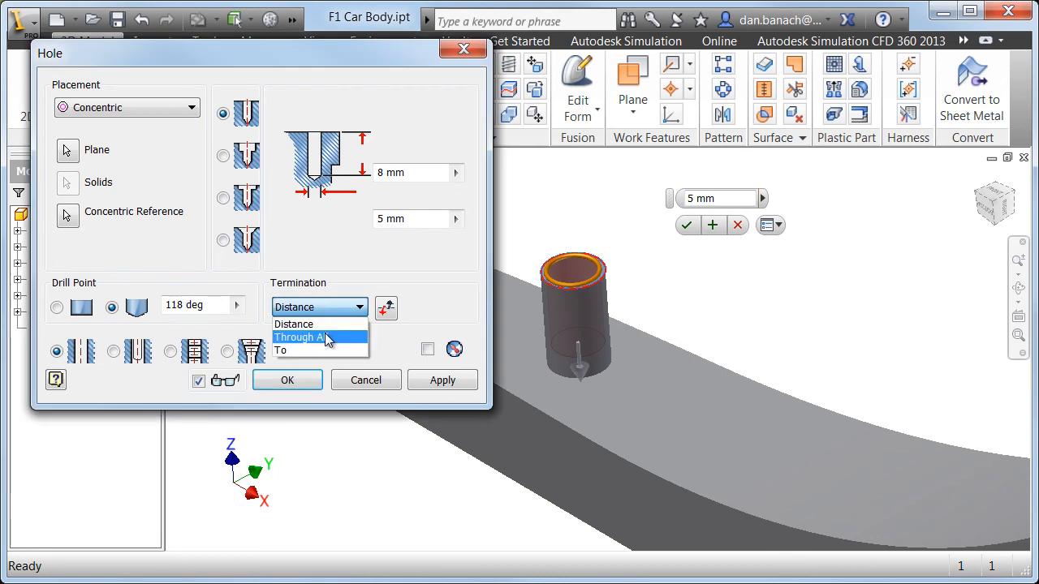
{"action": "left_click", "coordinate": [328, 337]}
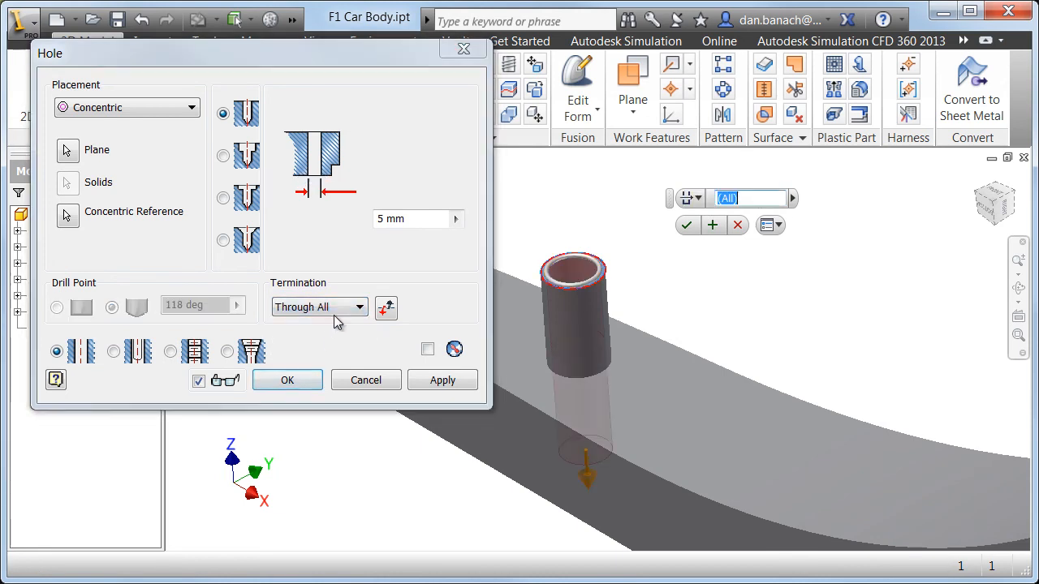
{"action": "left_click", "coordinate": [392, 219]}
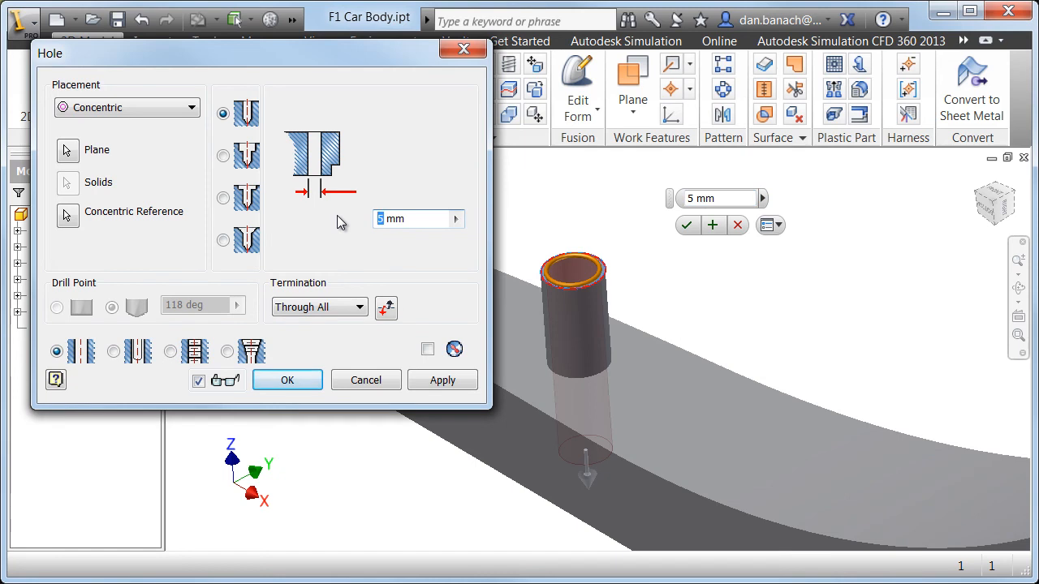
{"action": "type", "text": "3"}
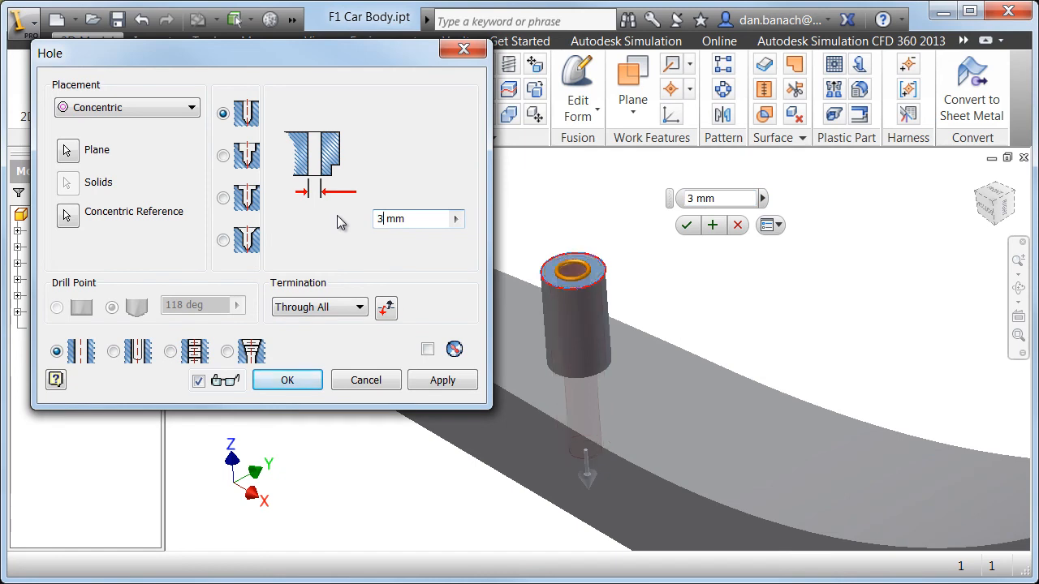
{"action": "left_click", "coordinate": [295, 379]}
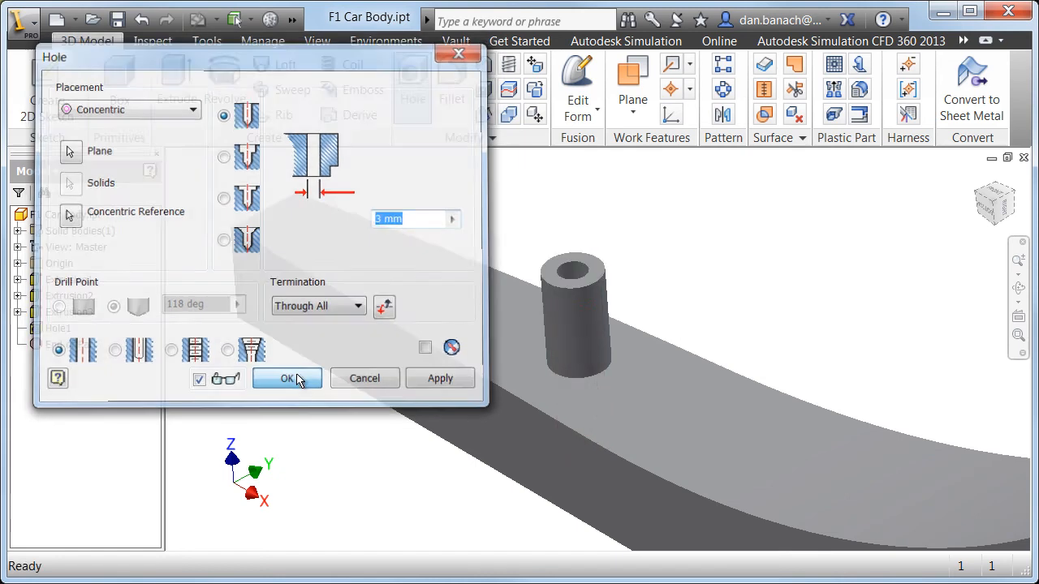
Begin a rectangular pattern and select the nose cylinder and its hole as the features to pattern
{"action": "scroll", "coordinate": [607, 371], "scroll_direction": "down", "scroll_amount": 3}
{"action": "key", "text": "F4"}
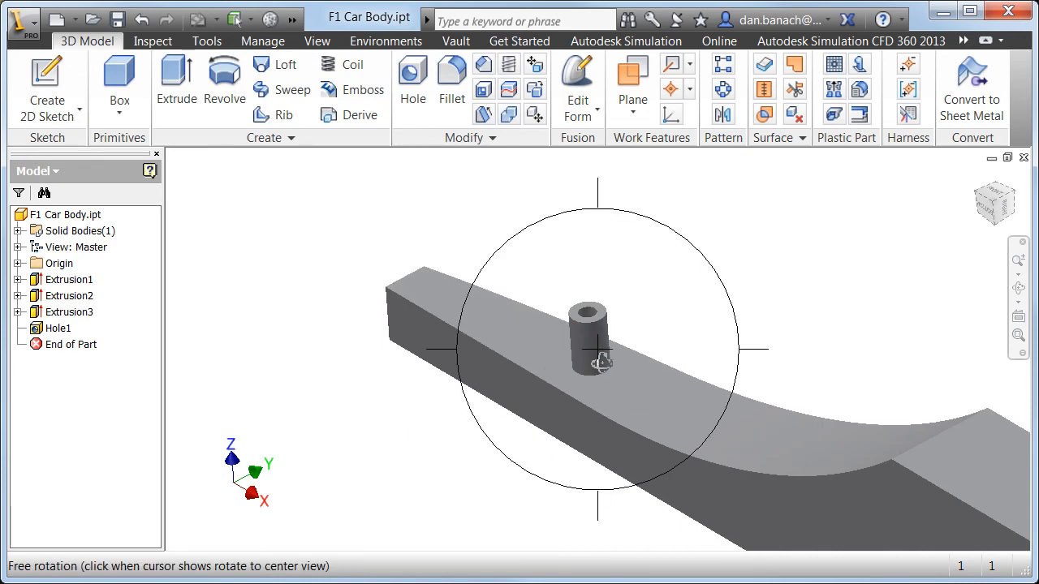
{"action": "left_click_drag", "start_coordinate": [591, 366], "coordinate": [429, 393]}
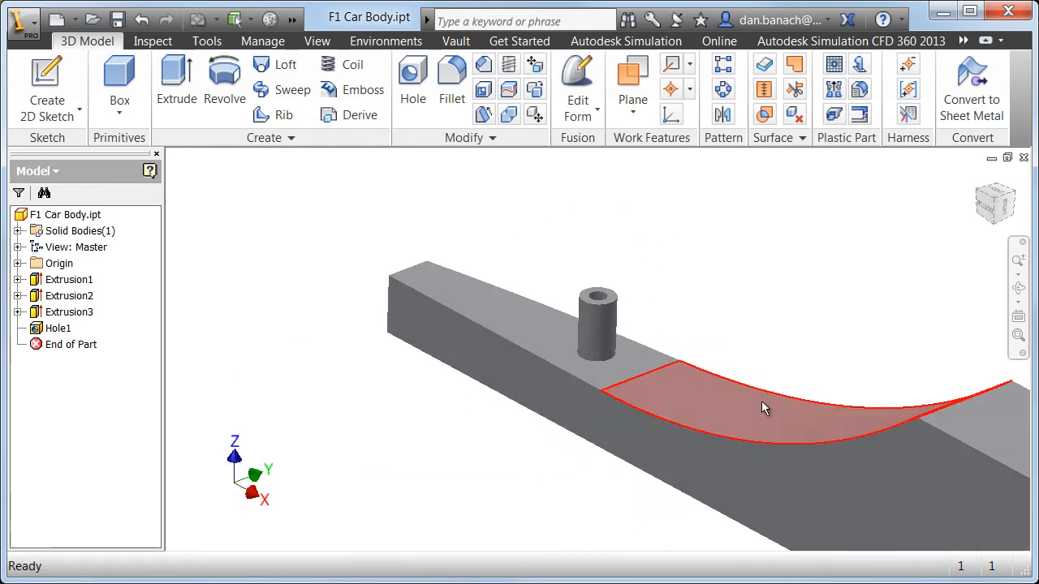
{"action": "key", "text": "Escape"}
{"action": "scroll", "coordinate": [694, 359], "scroll_direction": "up", "scroll_amount": 3}
{"action": "middle_click_drag", "start_coordinate": [694, 364], "coordinate": [440, 232]}
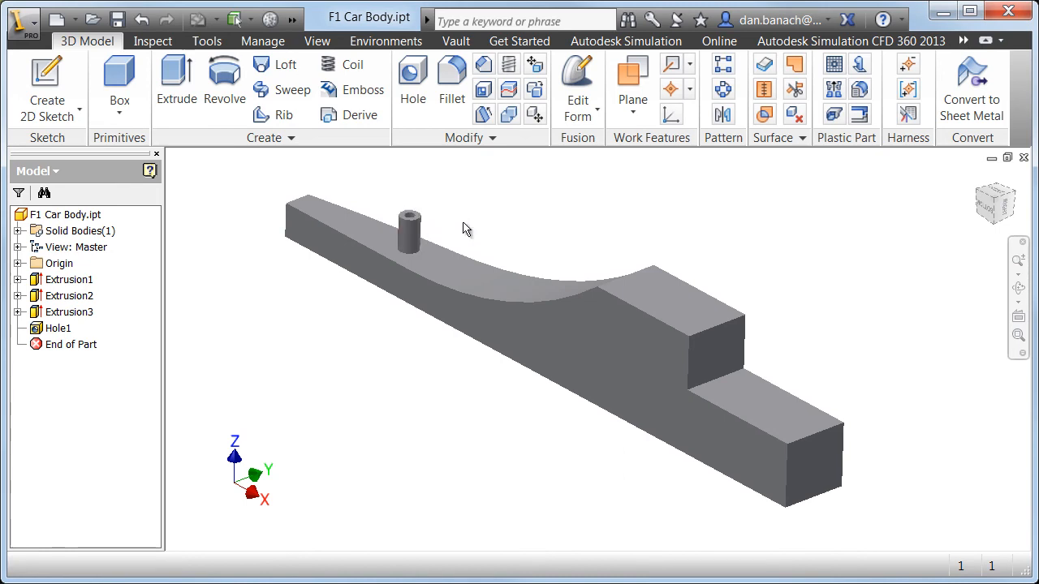
{"action": "left_click", "coordinate": [725, 66]}
{"action": "scroll", "coordinate": [492, 235], "scroll_direction": "up", "scroll_amount": 1}
{"action": "scroll", "coordinate": [690, 280], "scroll_direction": "up", "scroll_amount": 1}
{"action": "scroll", "coordinate": [629, 333], "scroll_direction": "up", "scroll_amount": 1}
{"action": "left_click", "coordinate": [625, 312]}
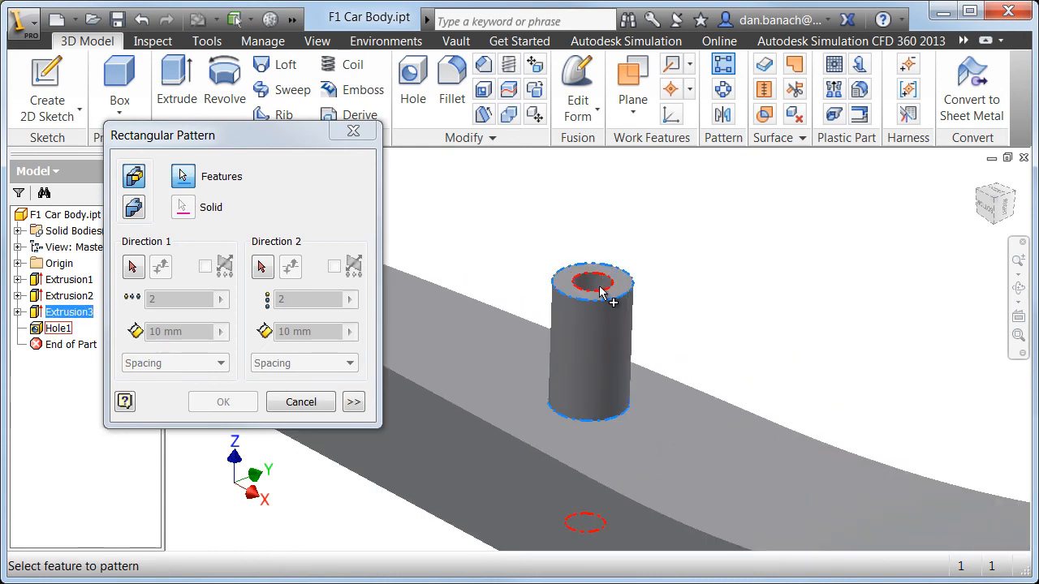
{"action": "left_click", "coordinate": [601, 293]}
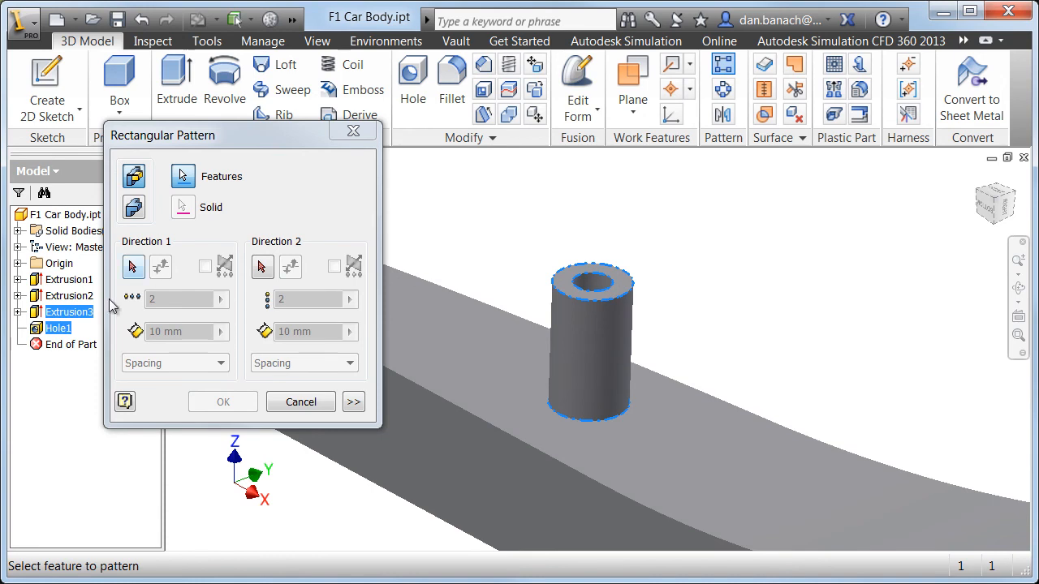
Pattern the features along the body's long bottom edge toward the rear with 2 occurrences spaced 140 mm apart
{"action": "left_click", "coordinate": [135, 267]}
{"action": "middle_click_drag", "start_coordinate": [540, 365], "coordinate": [607, 218]}
{"action": "scroll", "coordinate": [578, 250], "scroll_direction": "down", "scroll_amount": 2}
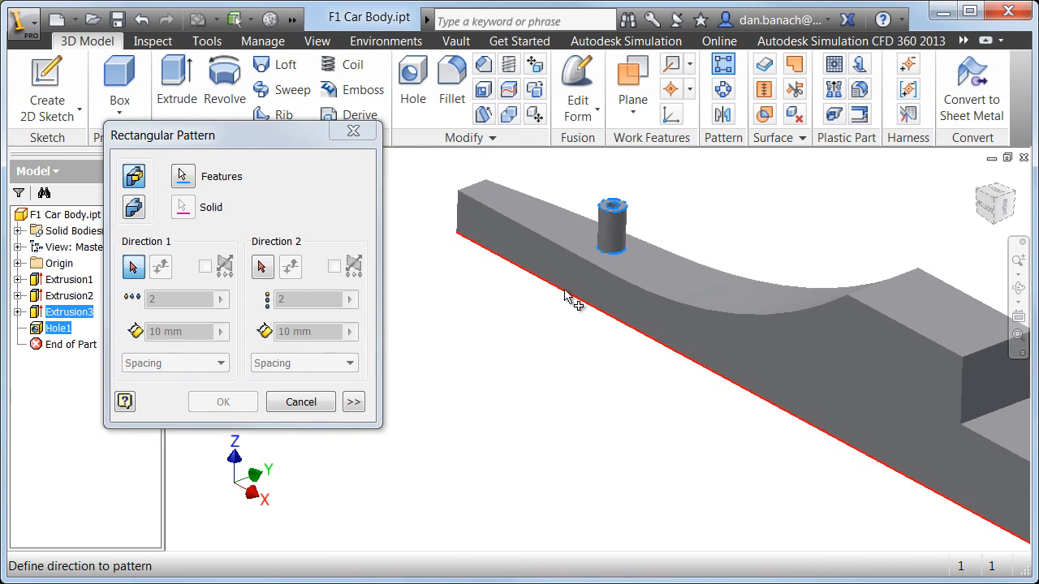
{"action": "left_click", "coordinate": [568, 297]}
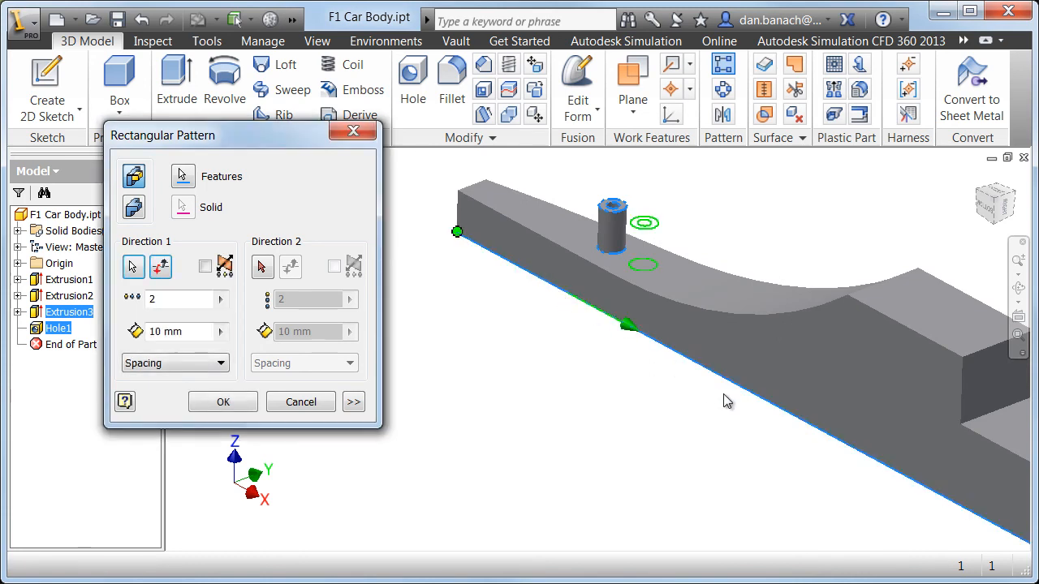
{"action": "double_click", "coordinate": [158, 332]}
{"action": "type", "text": "140"}
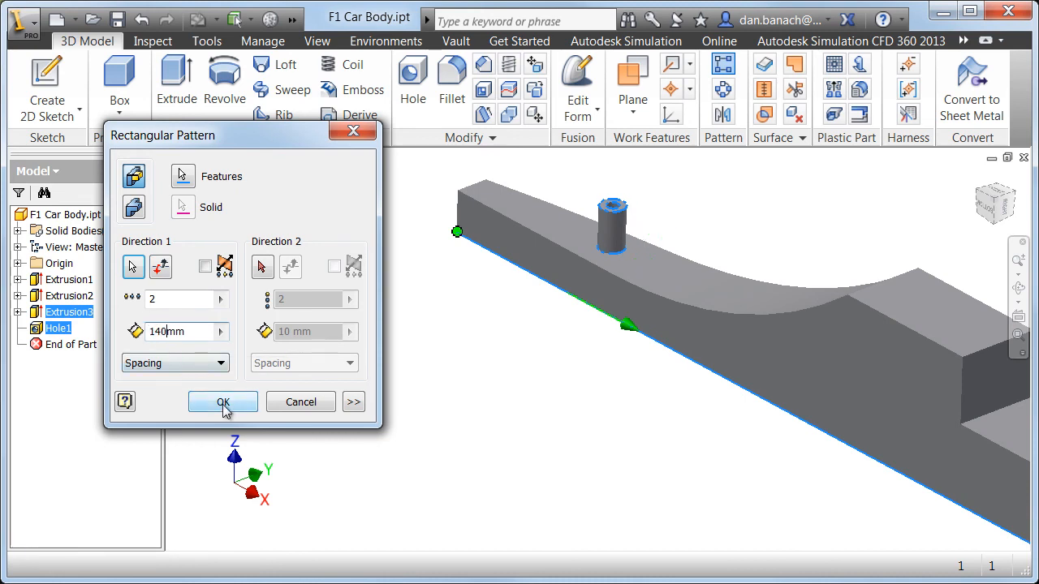
{"action": "left_click", "coordinate": [223, 402]}
Fillet the front and rear top edges of the raised block and the inside edge at its rear step with an 8 mm radius
{"action": "middle_click_drag", "start_coordinate": [714, 422], "coordinate": [452, 382]}
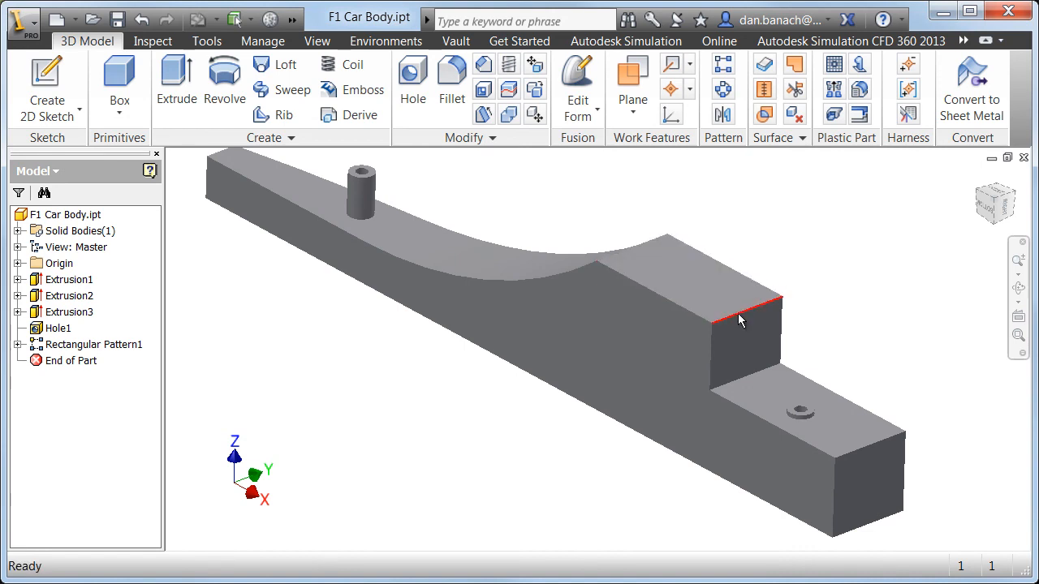
{"action": "mouse_move", "coordinate": [740, 319]}
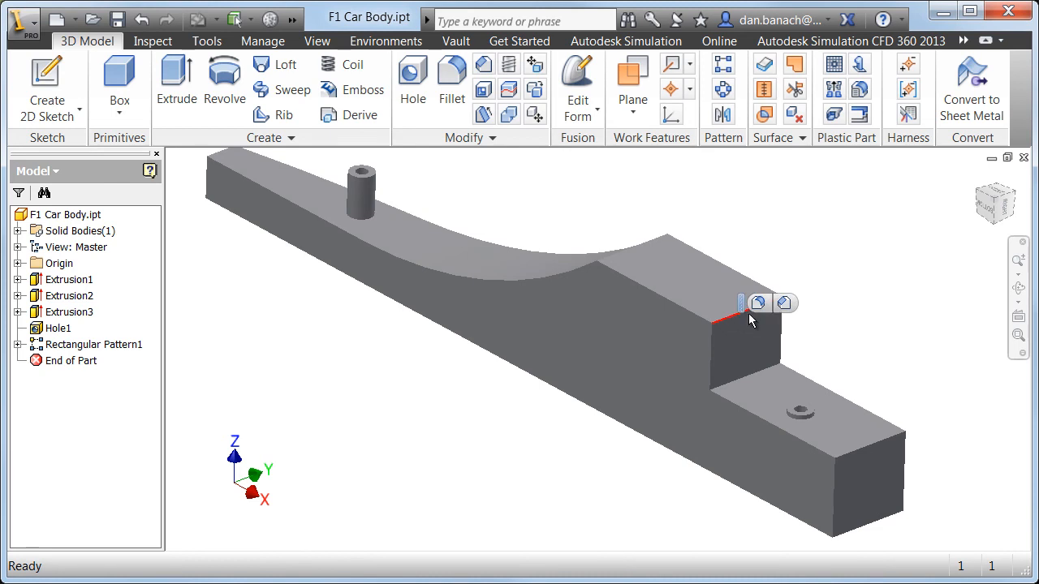
{"action": "left_click", "coordinate": [760, 304]}
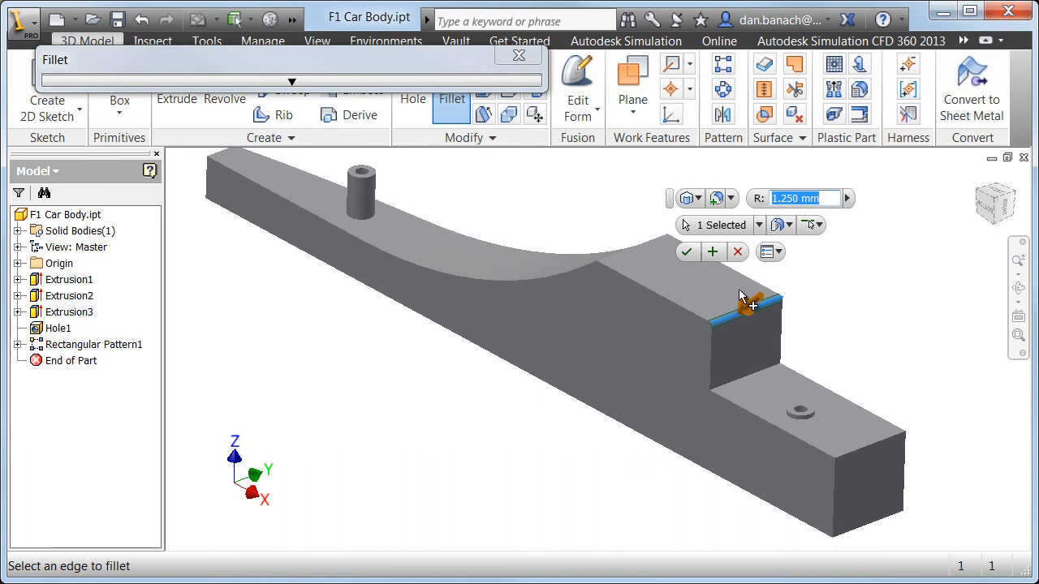
{"action": "left_click", "coordinate": [635, 256]}
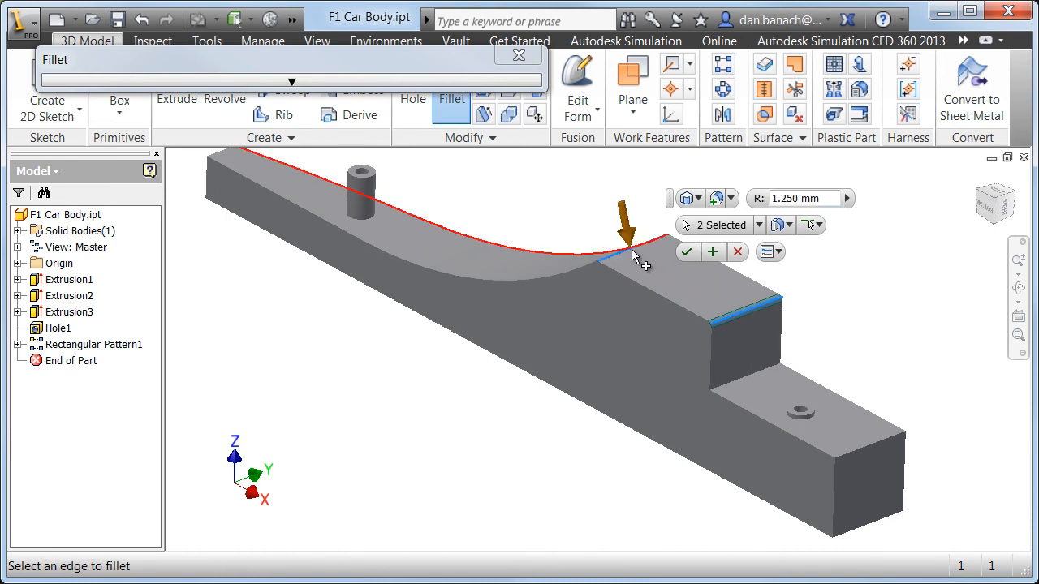
{"action": "left_click", "coordinate": [737, 381]}
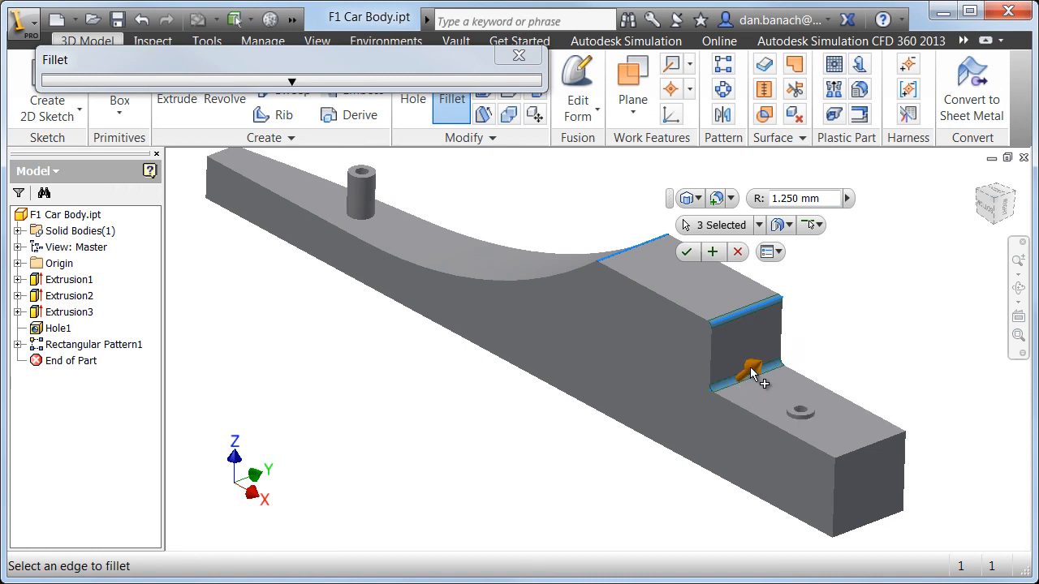
{"action": "mouse_move", "coordinate": [755, 372]}
{"action": "left_mouse_down"}
{"action": "mouse_move", "coordinate": [758, 359]}
{"action": "mouse_move", "coordinate": [751, 372]}
{"action": "left_mouse_up"}
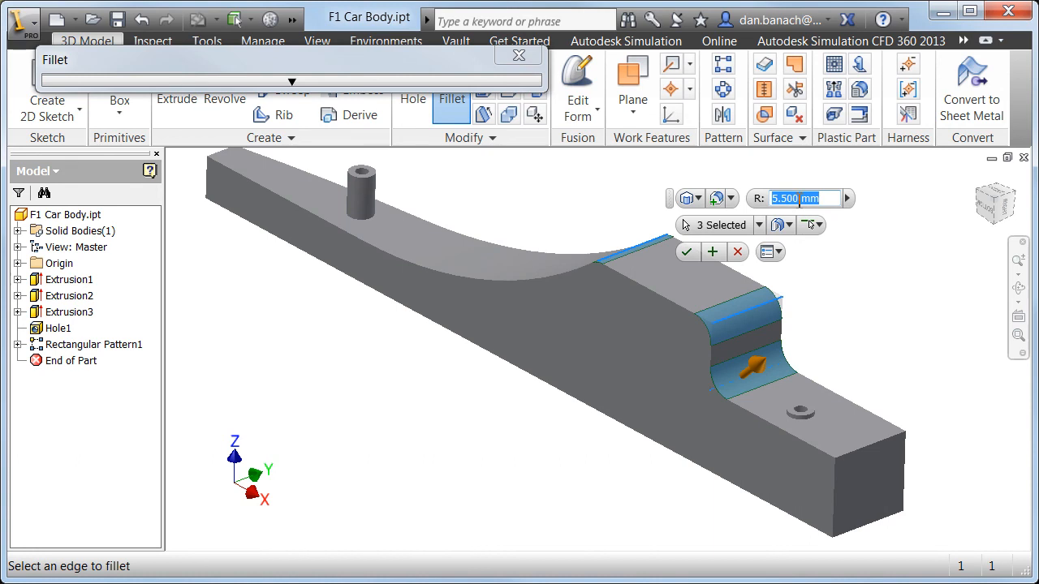
{"action": "type", "text": "8"}
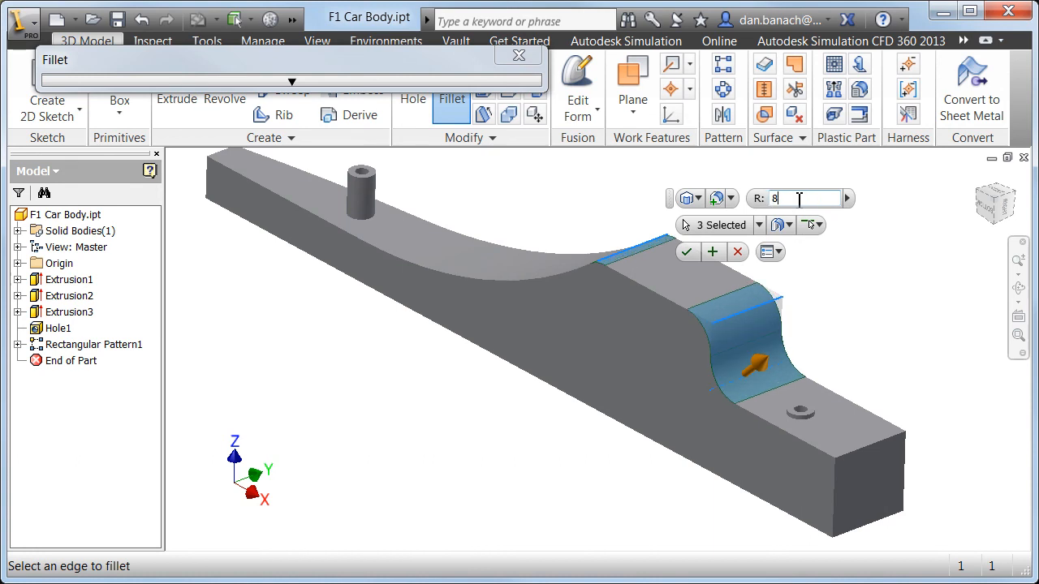
{"action": "left_click", "coordinate": [687, 251]}
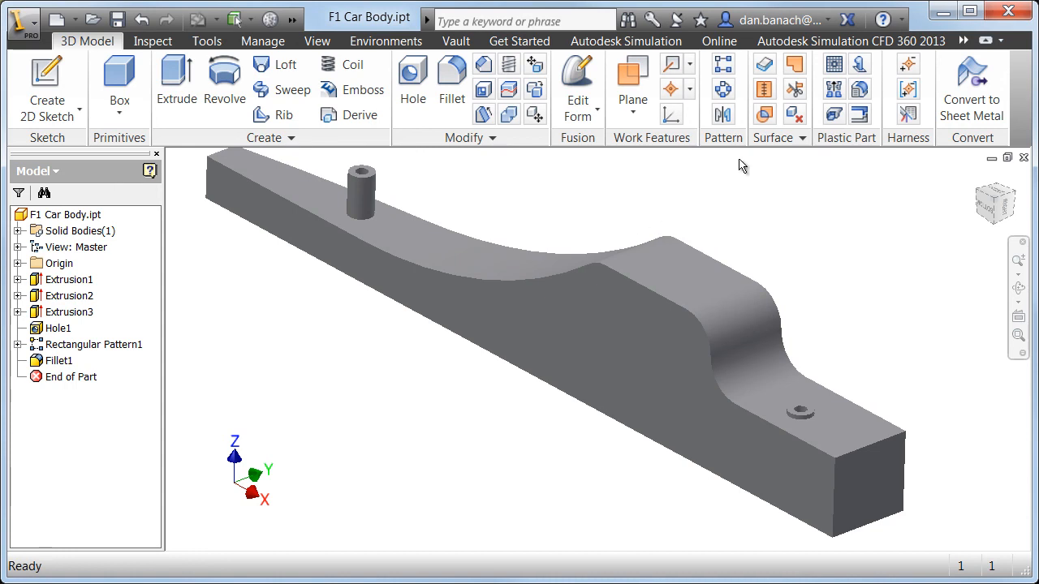
Mirror the entire solid about the hidden flat face along the body's underside, joining the copy to the original
{"action": "left_click", "coordinate": [725, 119]}
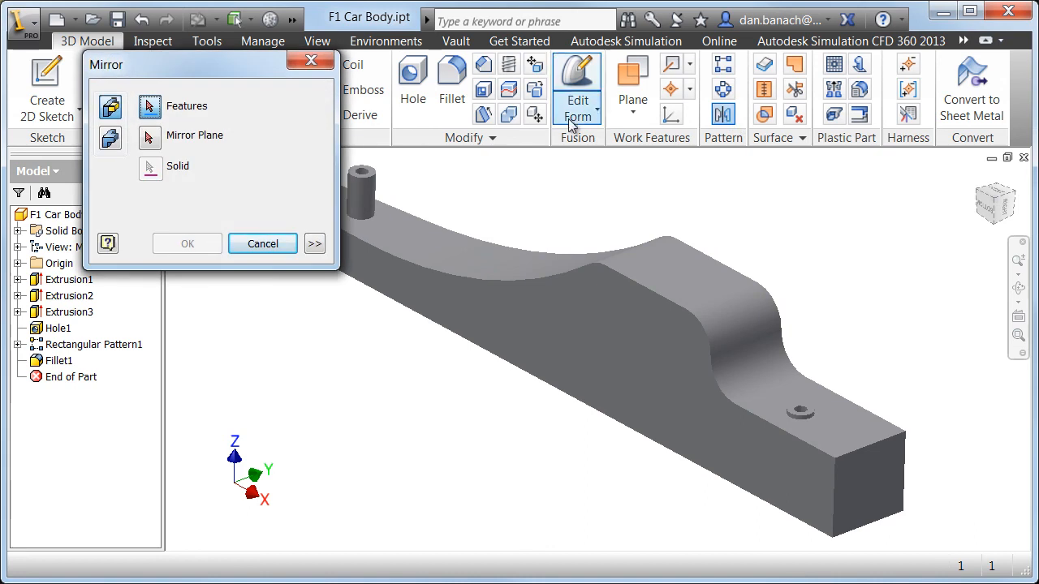
{"action": "left_click", "coordinate": [110, 140]}
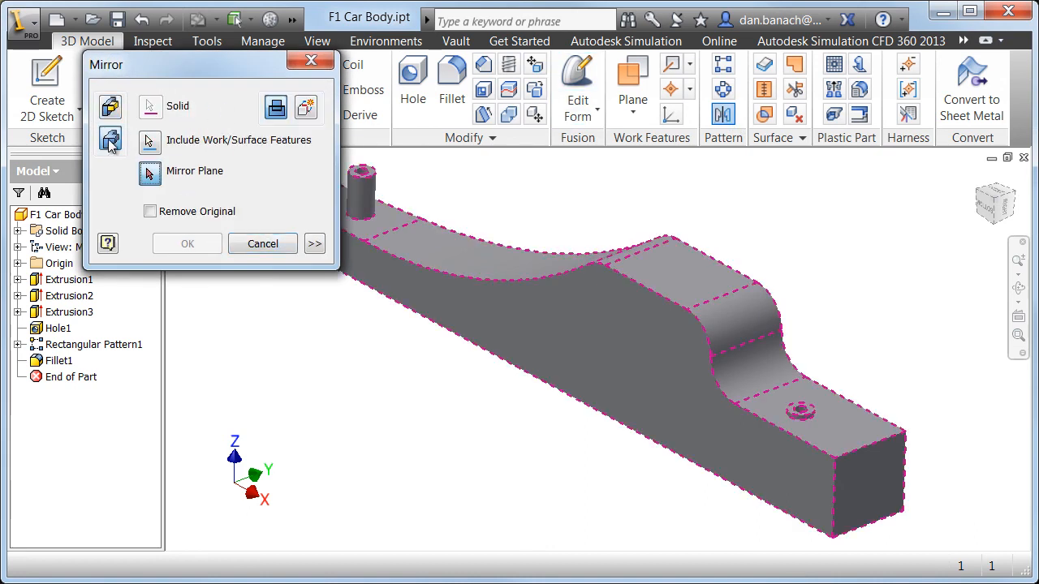
{"action": "left_click", "coordinate": [151, 175]}
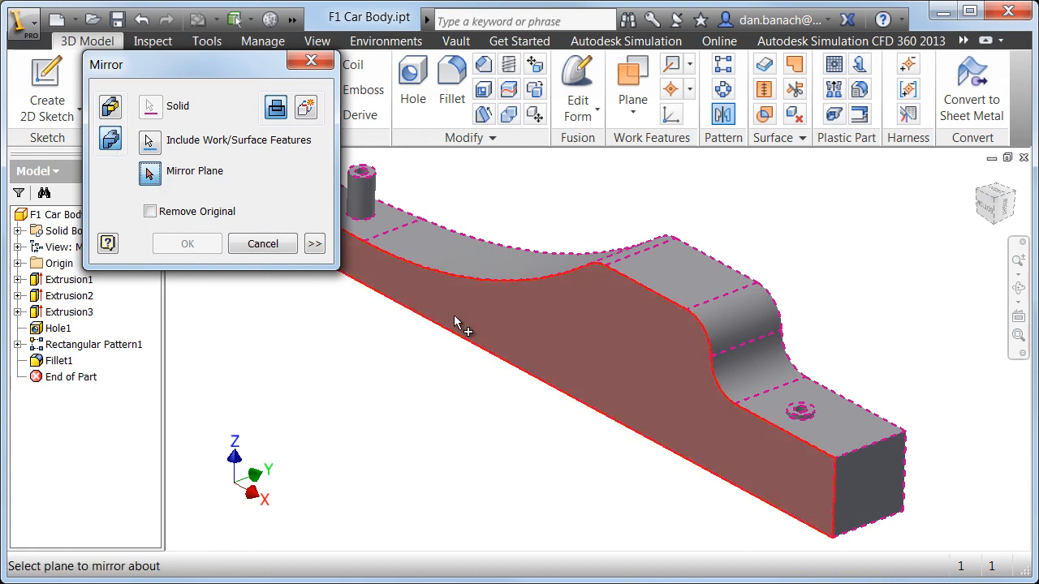
{"action": "mouse_move", "coordinate": [458, 321]}
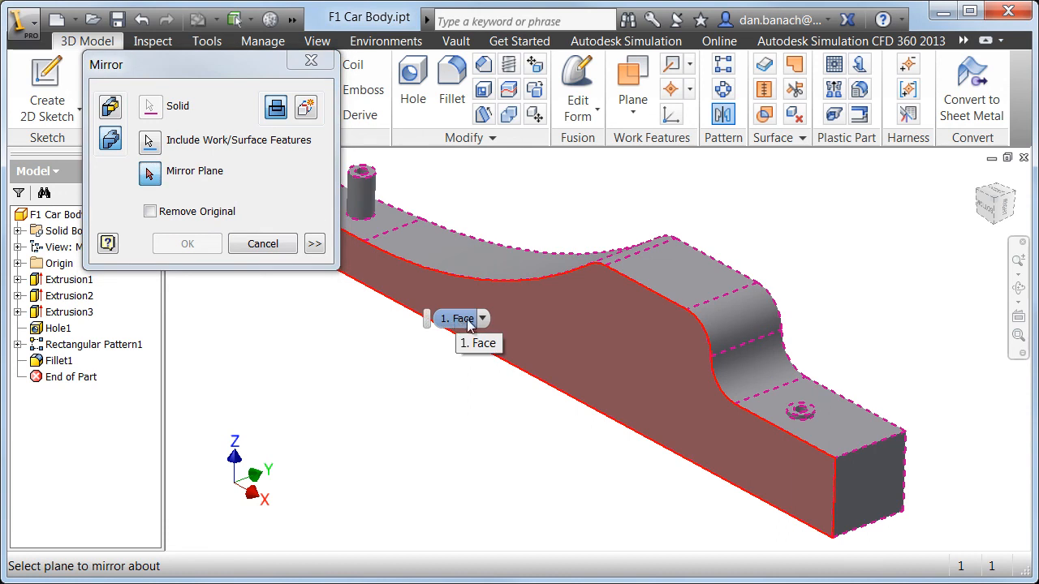
{"action": "left_click", "coordinate": [483, 319]}
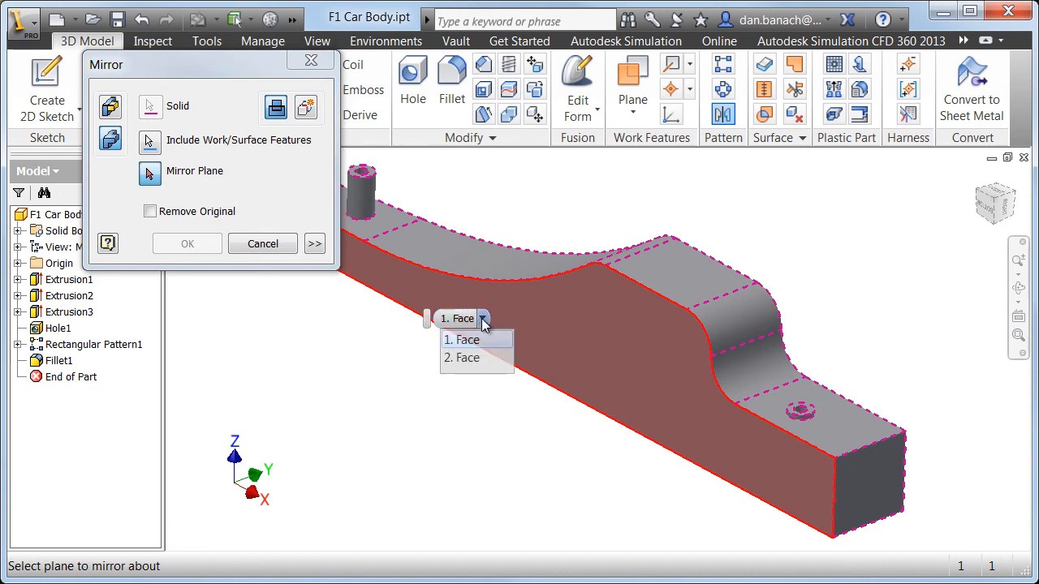
{"action": "left_click", "coordinate": [489, 364]}
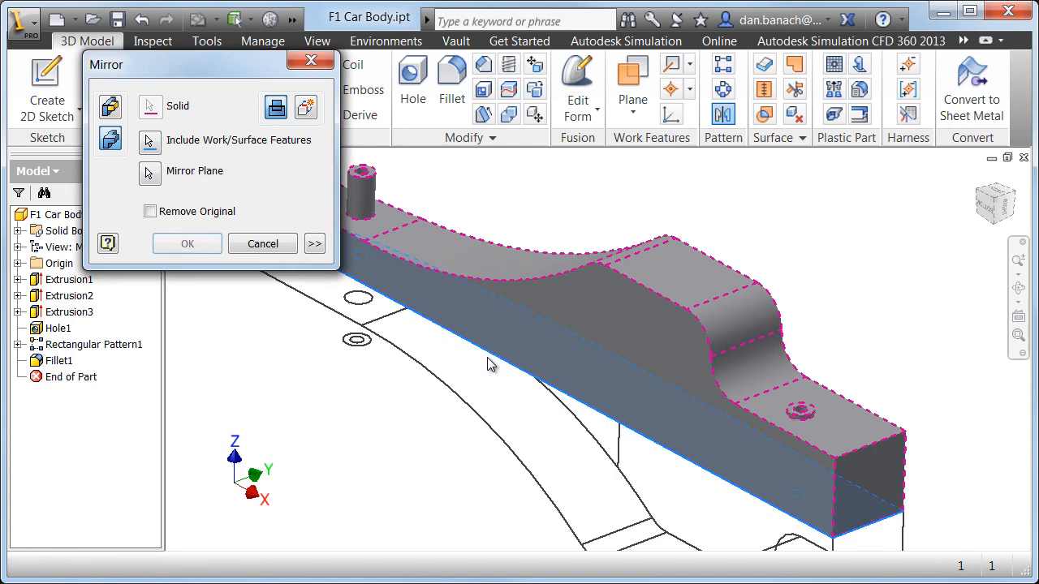
{"action": "scroll", "coordinate": [452, 386], "scroll_direction": "down", "scroll_amount": 5}
{"action": "middle_click_drag", "start_coordinate": [477, 401], "coordinate": [512, 403]}
{"action": "scroll", "coordinate": [619, 384], "scroll_direction": "up", "scroll_amount": 3}
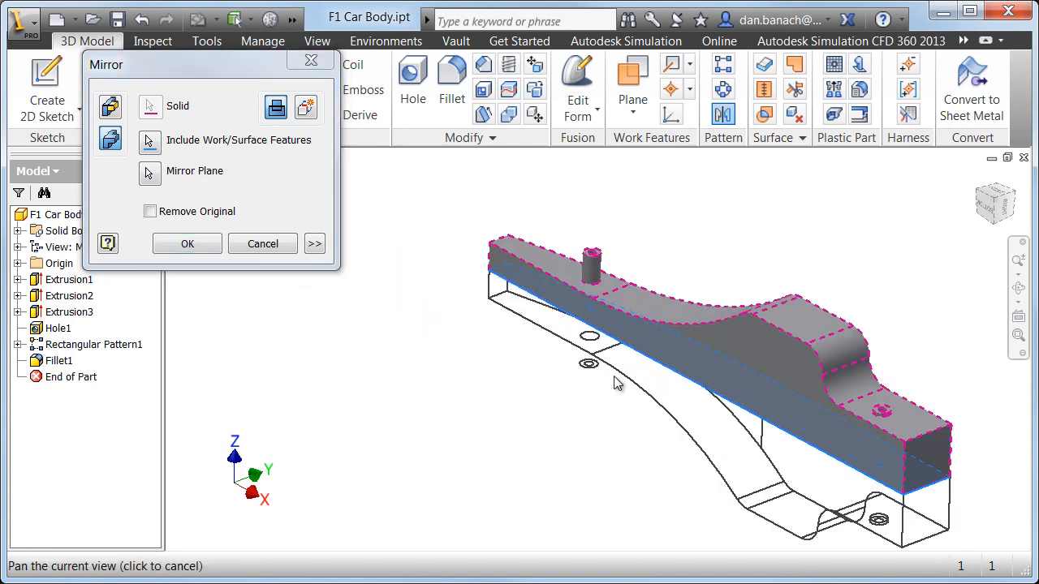
{"action": "left_click", "coordinate": [190, 241]}
Examine the mirrored car body from isometric, left, front and underside views to check its symmetry and both sets of cylinders
{"action": "key", "text": "F4"}
{"action": "left_click_drag", "start_coordinate": [598, 328], "coordinate": [424, 329]}
{"action": "left_click_drag", "start_coordinate": [557, 408], "coordinate": [594, 426]}
{"action": "key", "text": "F2"}
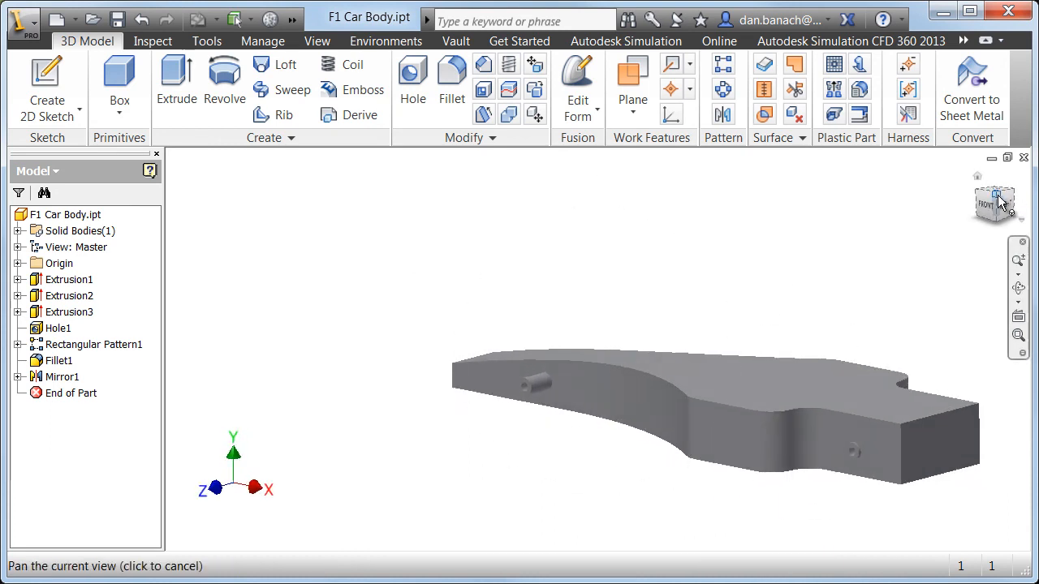
{"action": "left_click", "coordinate": [1000, 203]}
{"action": "left_click", "coordinate": [979, 203]}
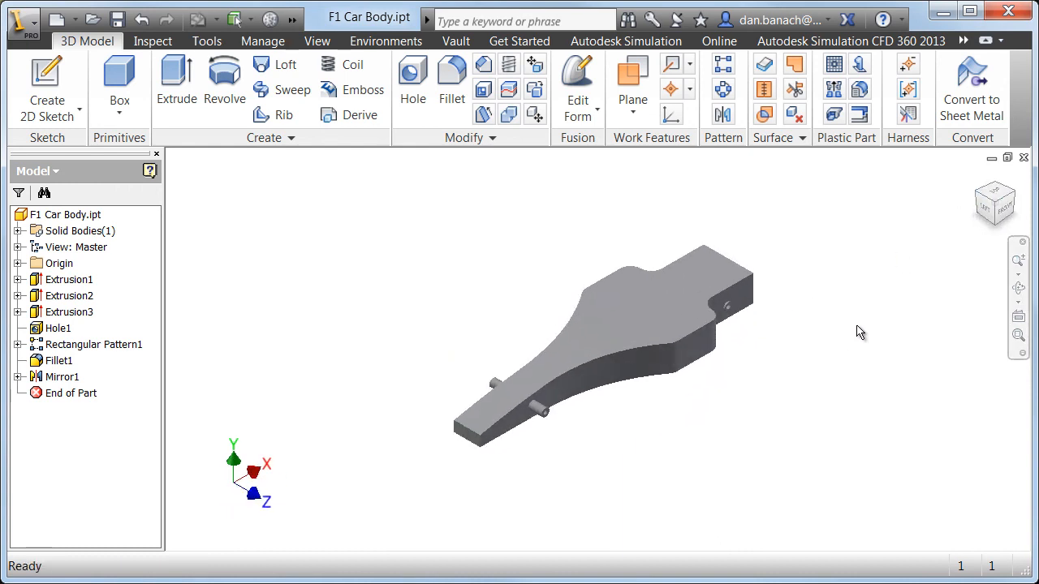
{"action": "left_click", "coordinate": [986, 211]}
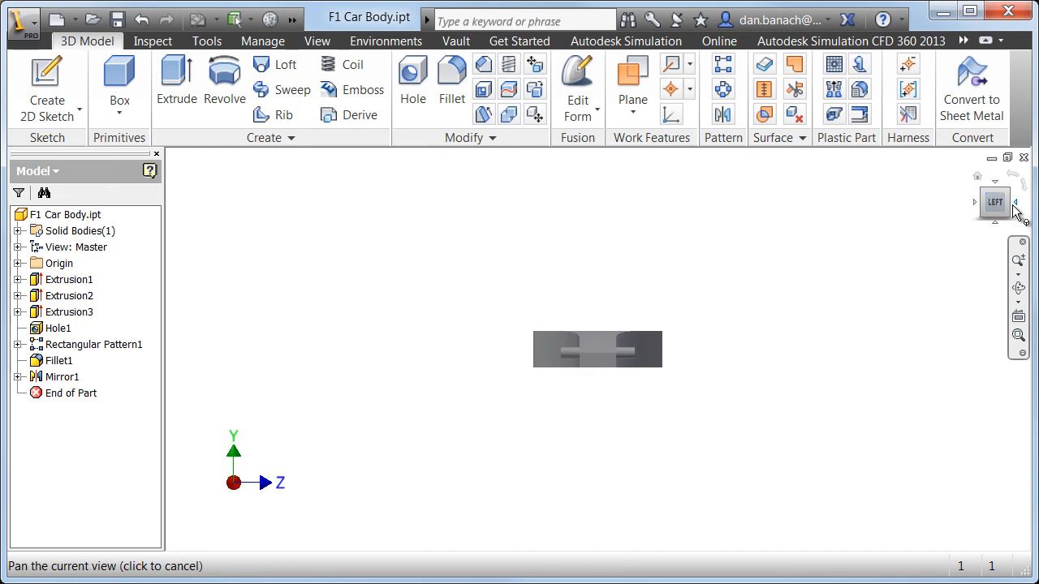
{"action": "left_click", "coordinate": [1015, 210]}
{"action": "left_click", "coordinate": [997, 225]}
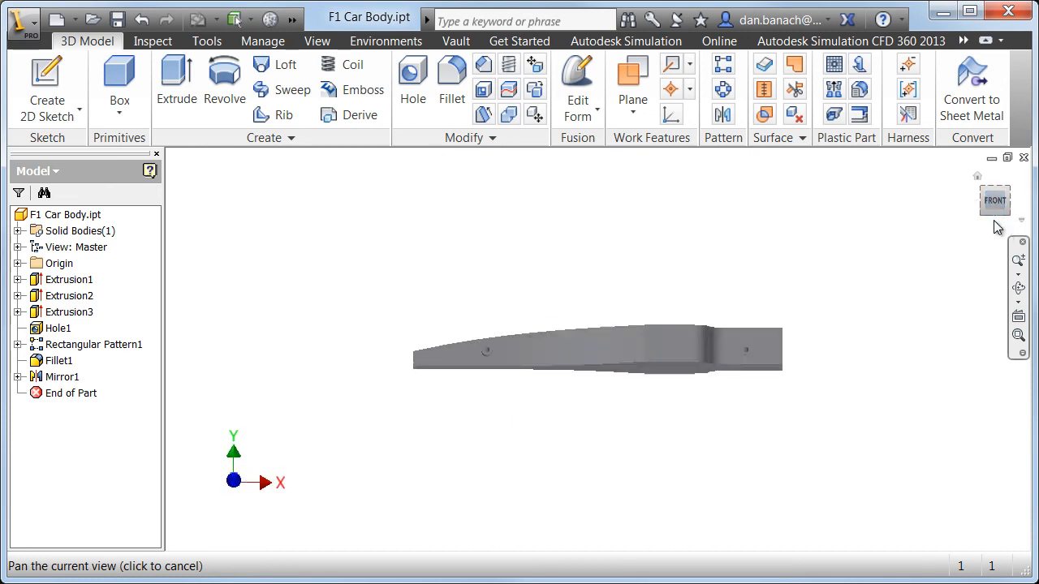
{"action": "left_click", "coordinate": [1008, 192]}
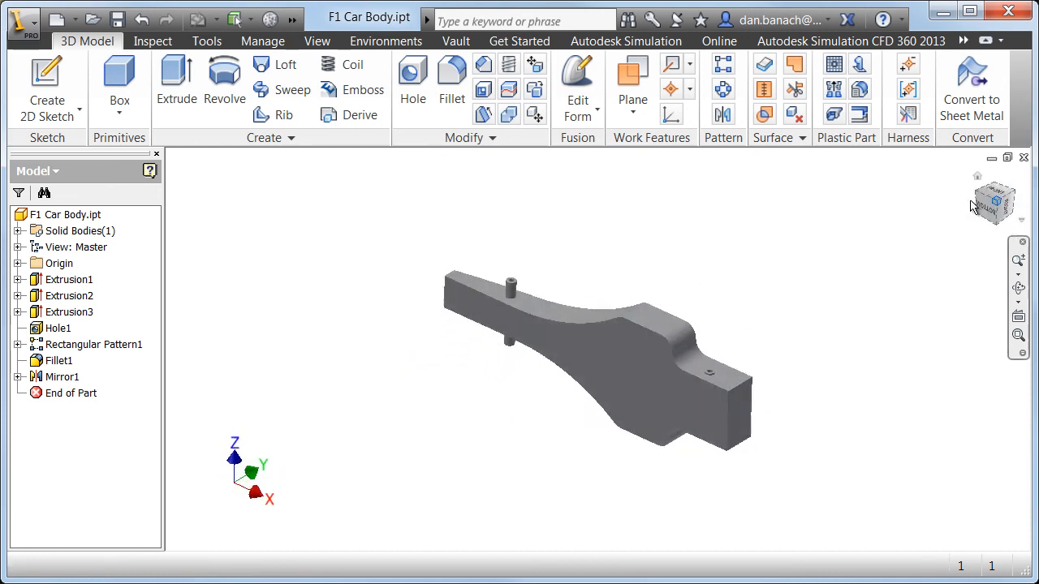